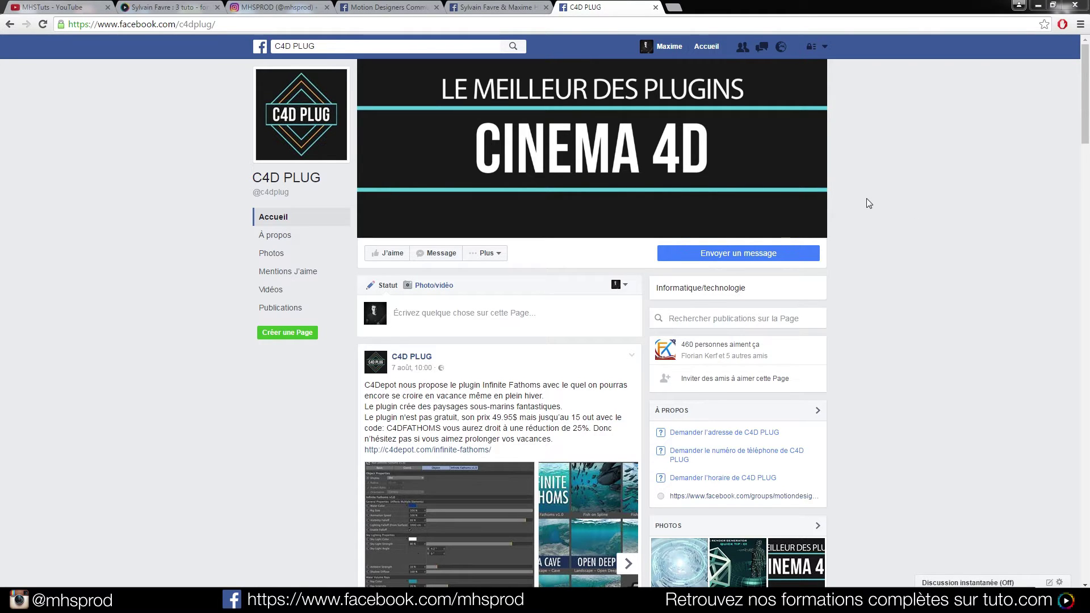
# Look through the plugin posts on the C4D PLUG Facebook page, including the Populate for Cinema 4D image carousel.
pyautogui.scroll(-3, 866, 199)
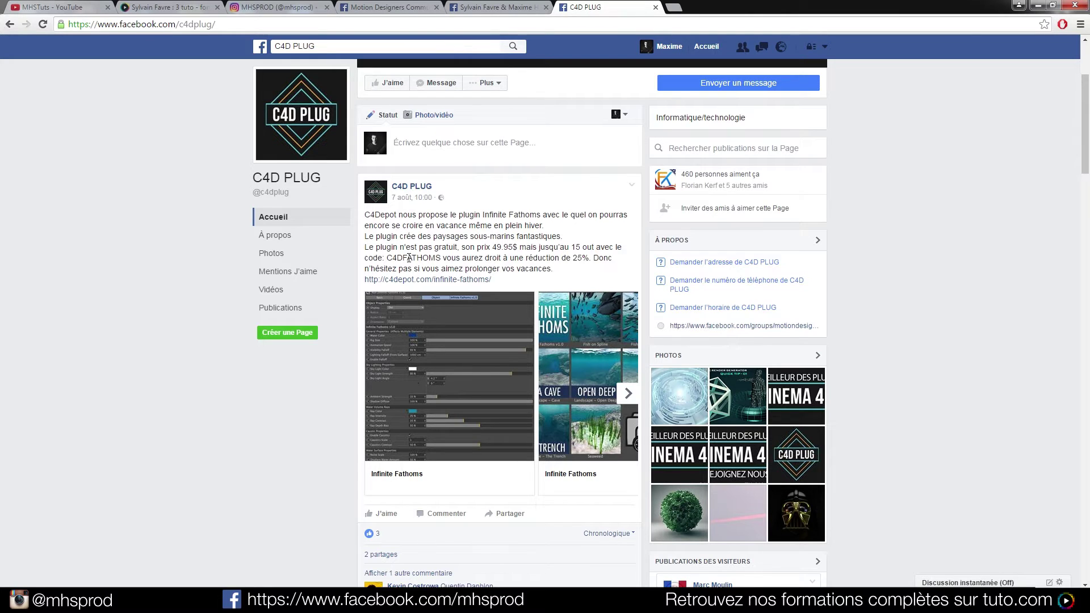
pyautogui.scroll(-12, 472, 256)
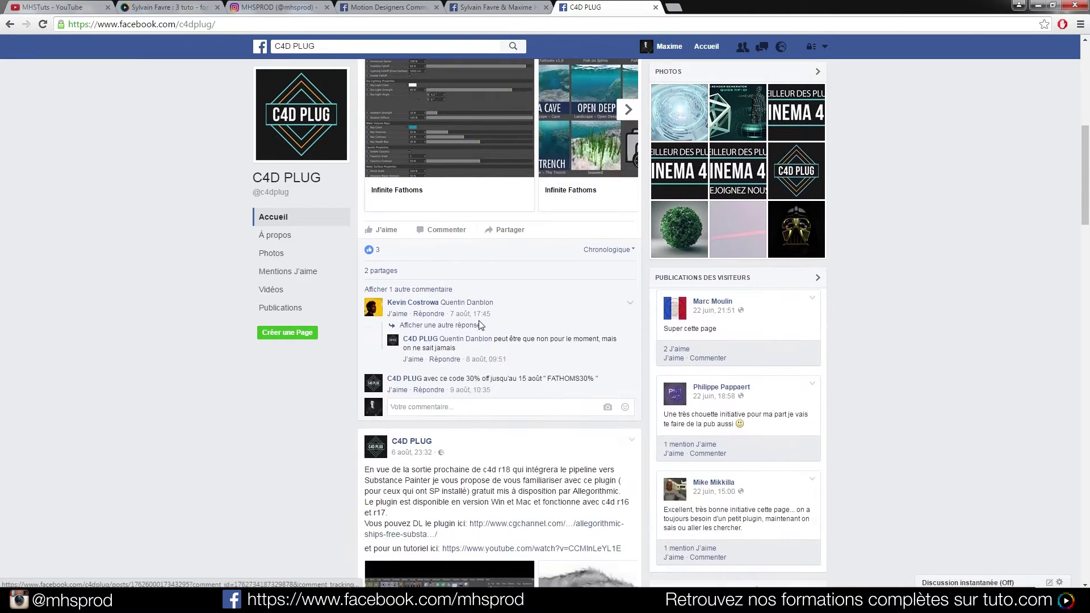
pyautogui.scroll(-20, 481, 348)
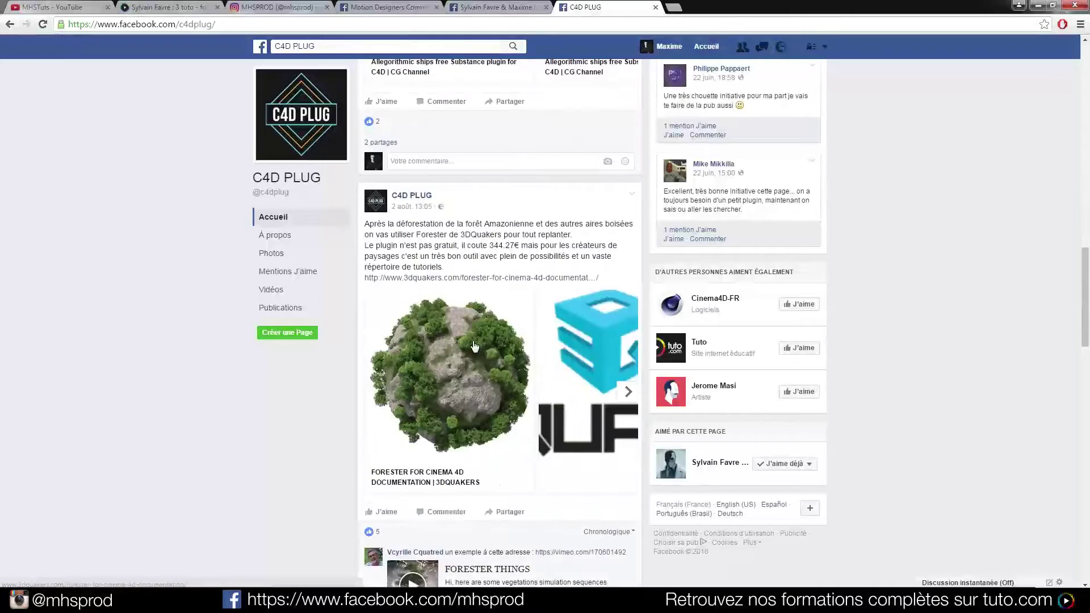
pyautogui.scroll(-2, 472, 343)
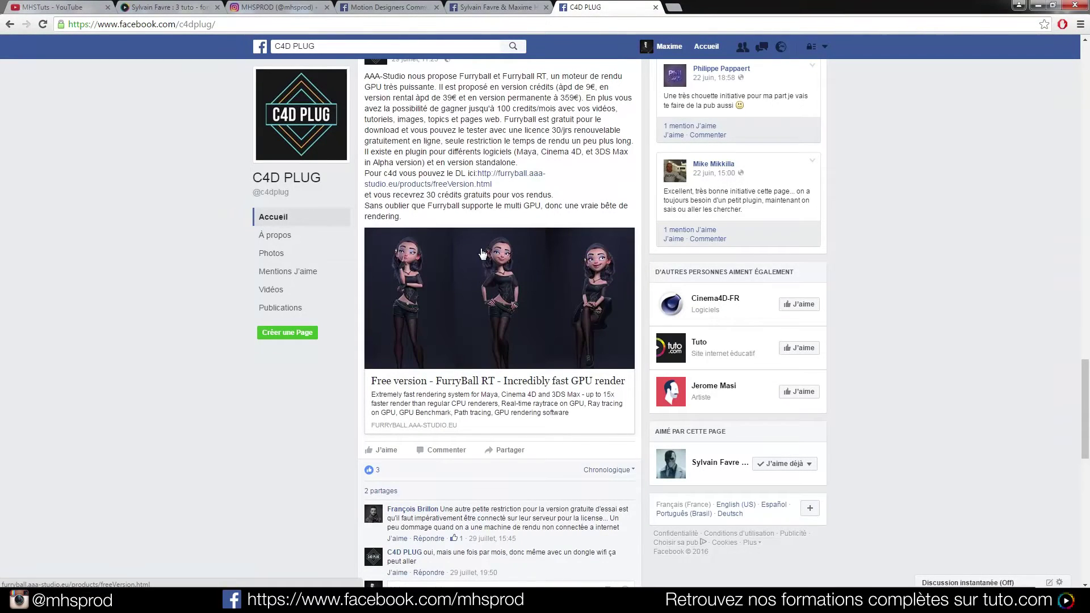
pyautogui.scroll(-4, 481, 252)
pyautogui.scroll(-7, 480, 253)
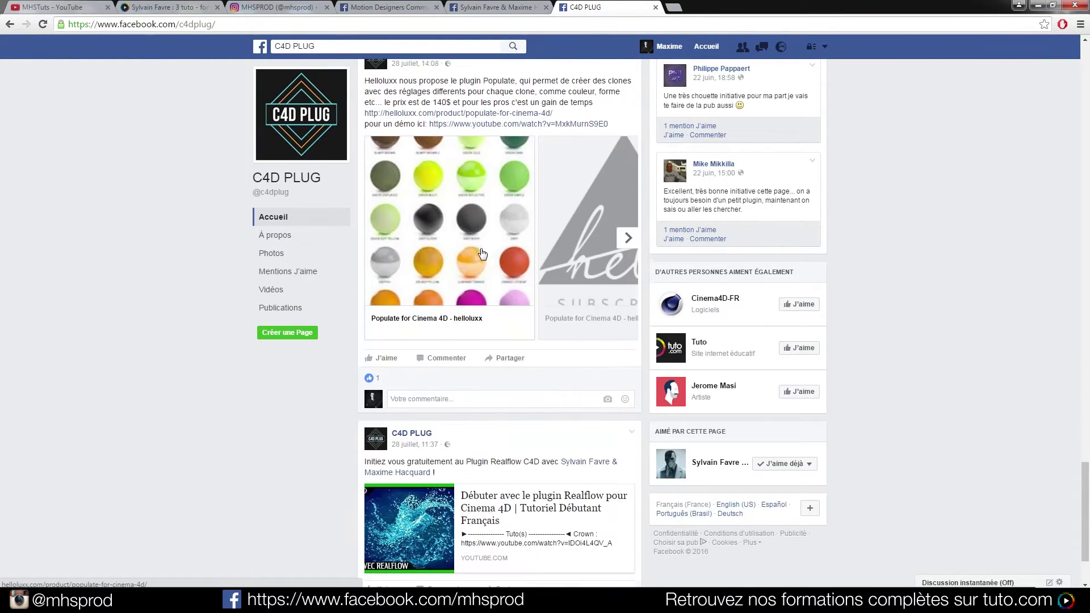
pyautogui.scroll(5, 486, 323)
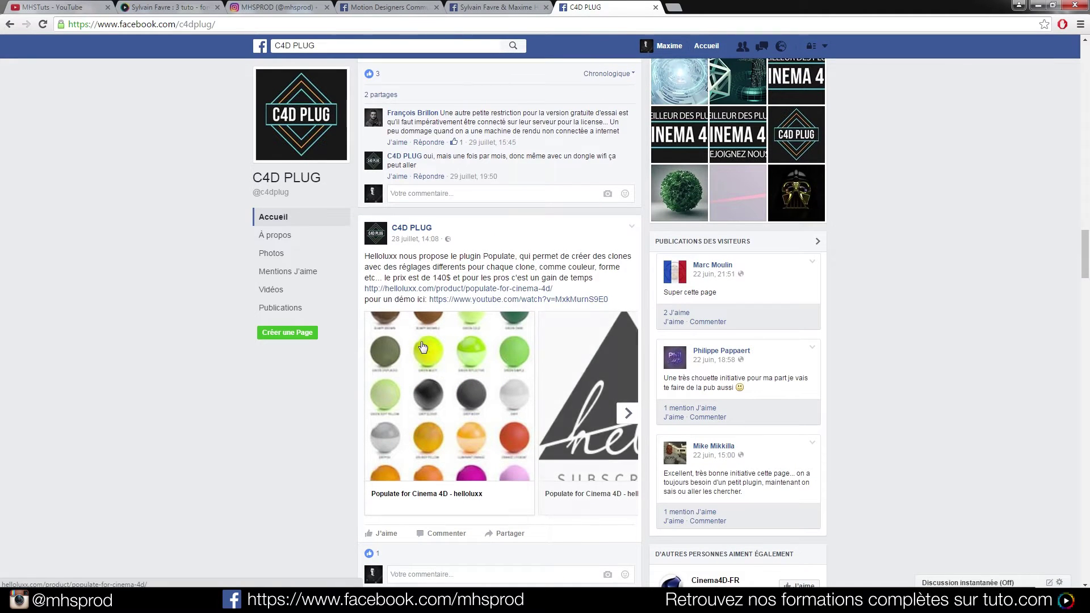
pyautogui.click(627, 414)
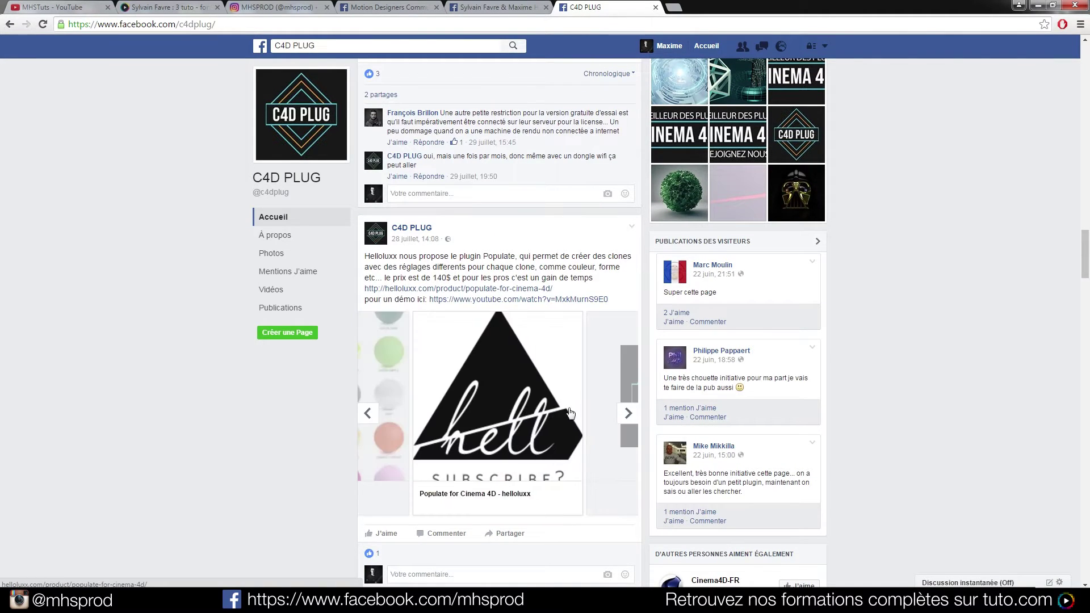
pyautogui.scroll(9, 488, 341)
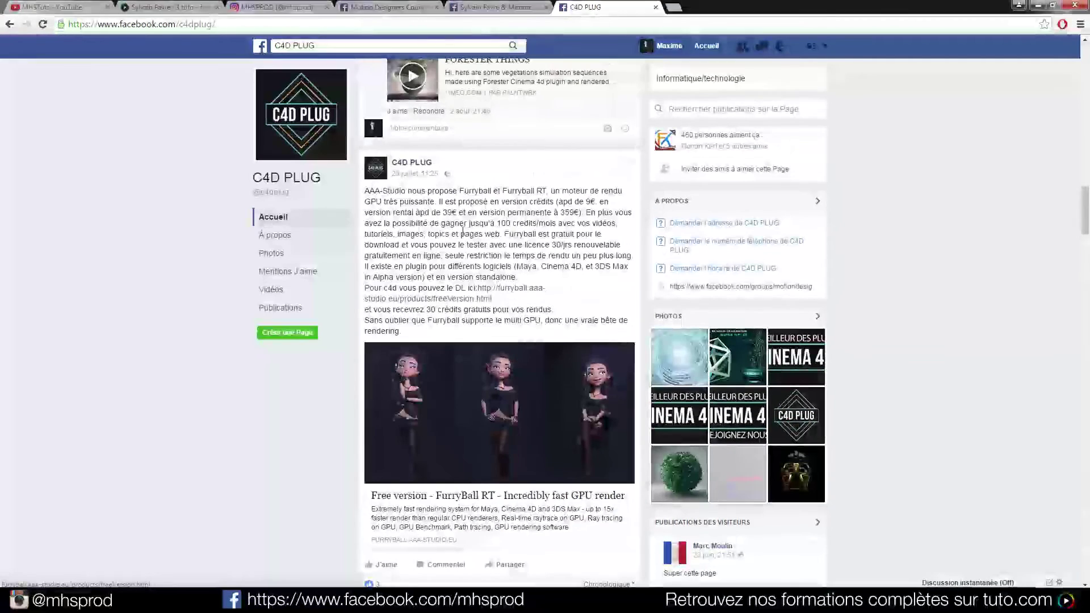
pyautogui.scroll(-9, 511, 264)
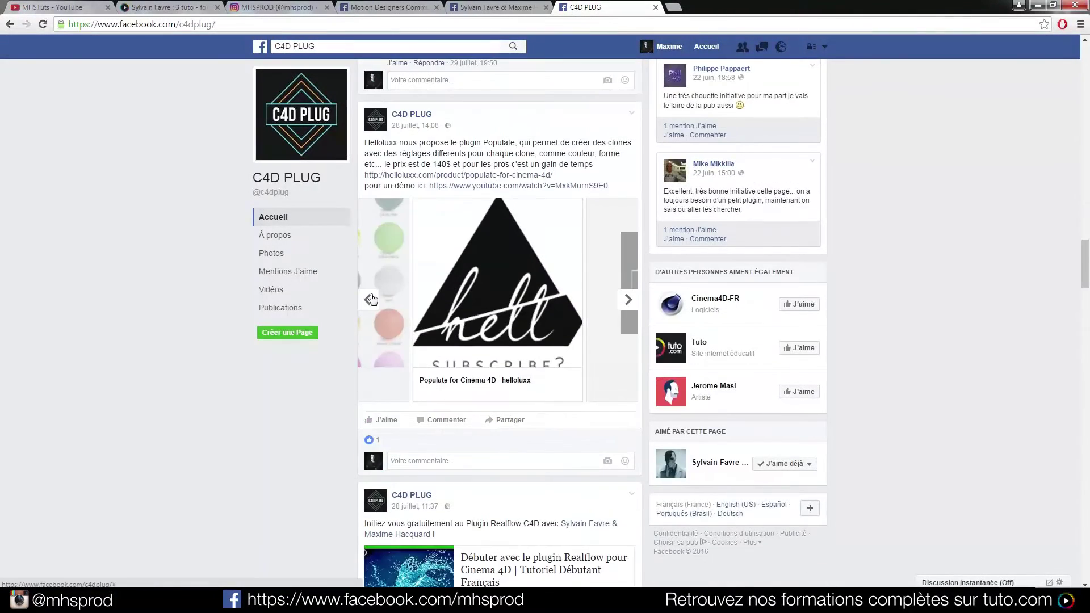
pyautogui.click(365, 300)
pyautogui.scroll(9, 454, 361)
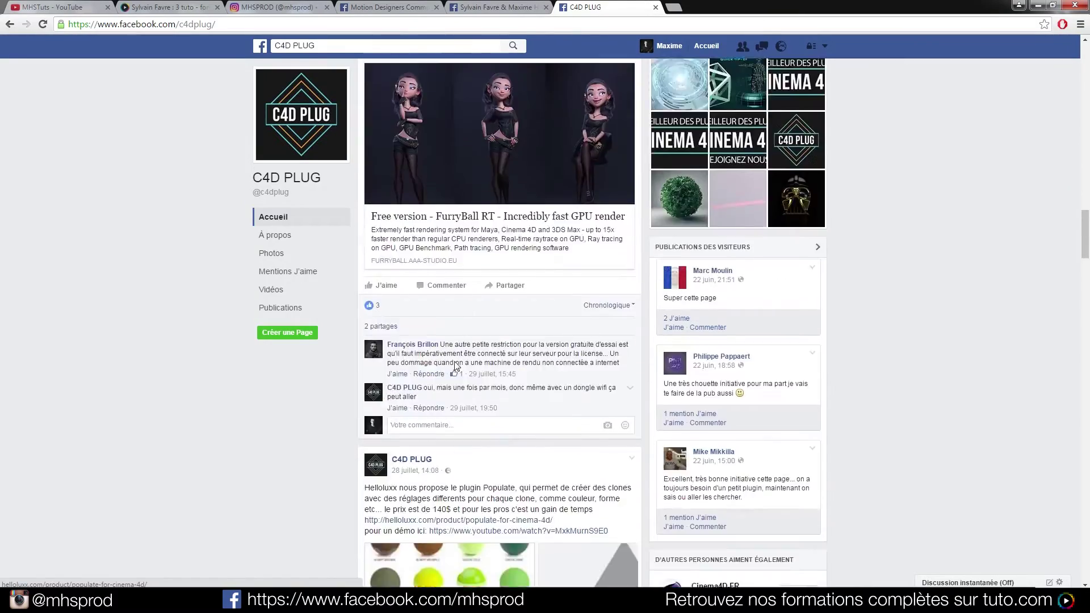
pyautogui.scroll(15, 455, 360)
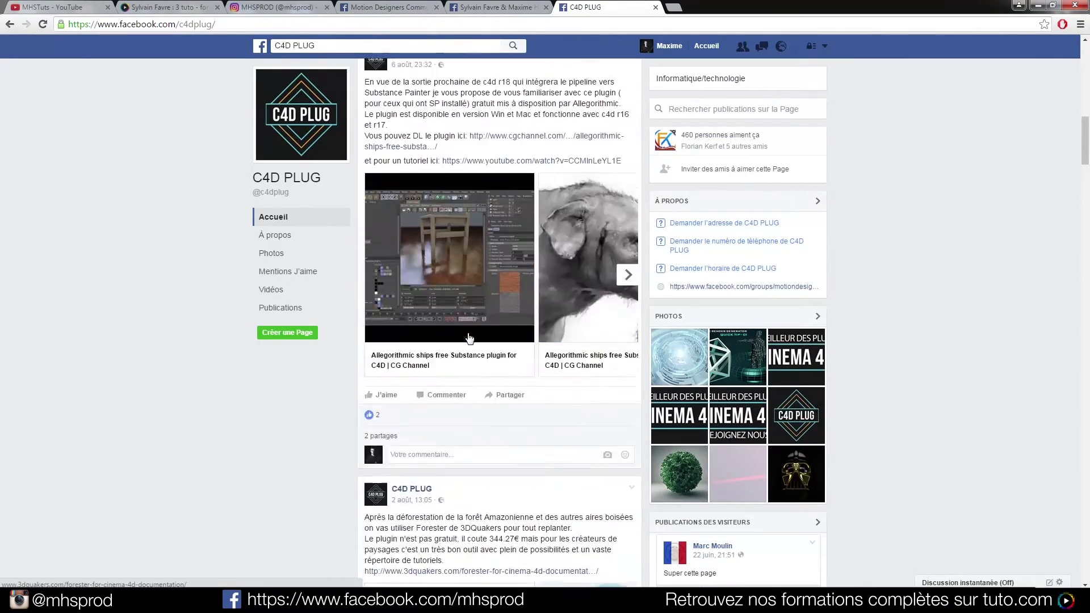
pyautogui.scroll(-5, 471, 338)
pyautogui.scroll(15, 471, 404)
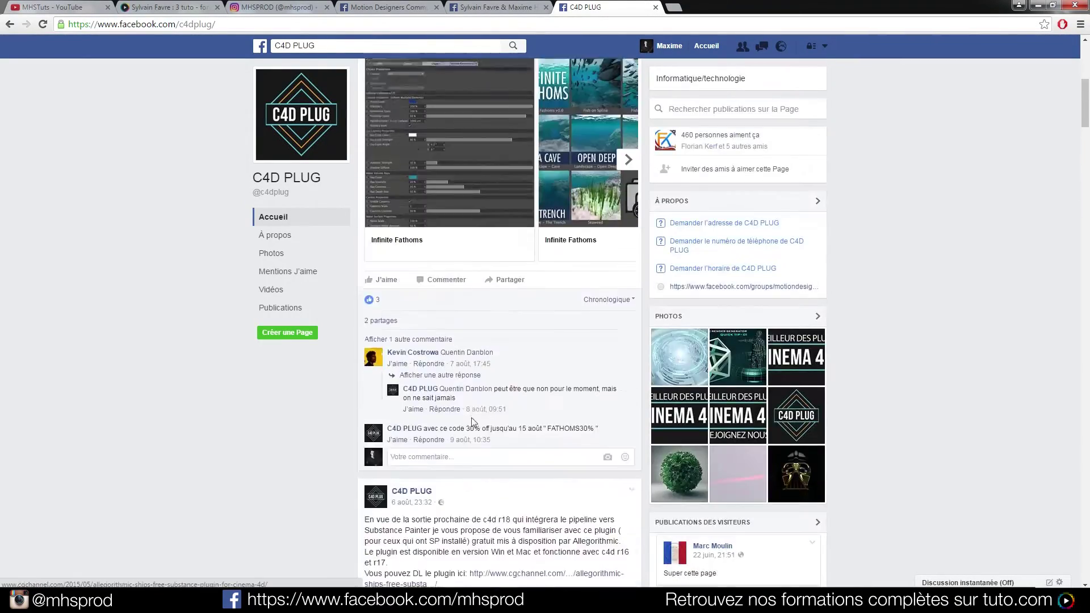
pyautogui.scroll(4, 475, 322)
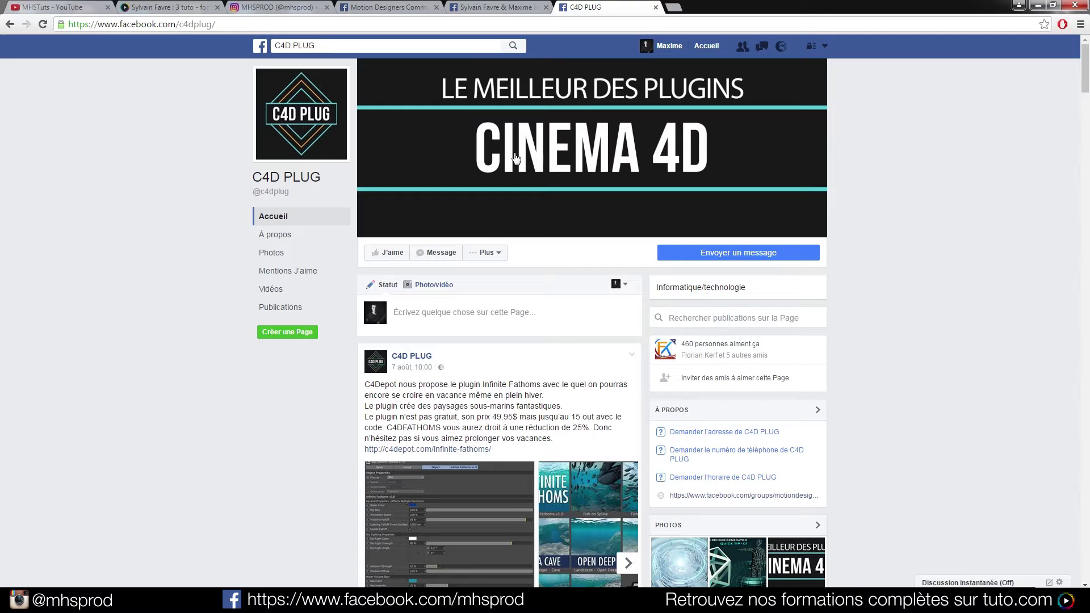
# Switch to Cinema 4D and look over the built-in primitive and spline objects.
pyautogui.click(340, 601)
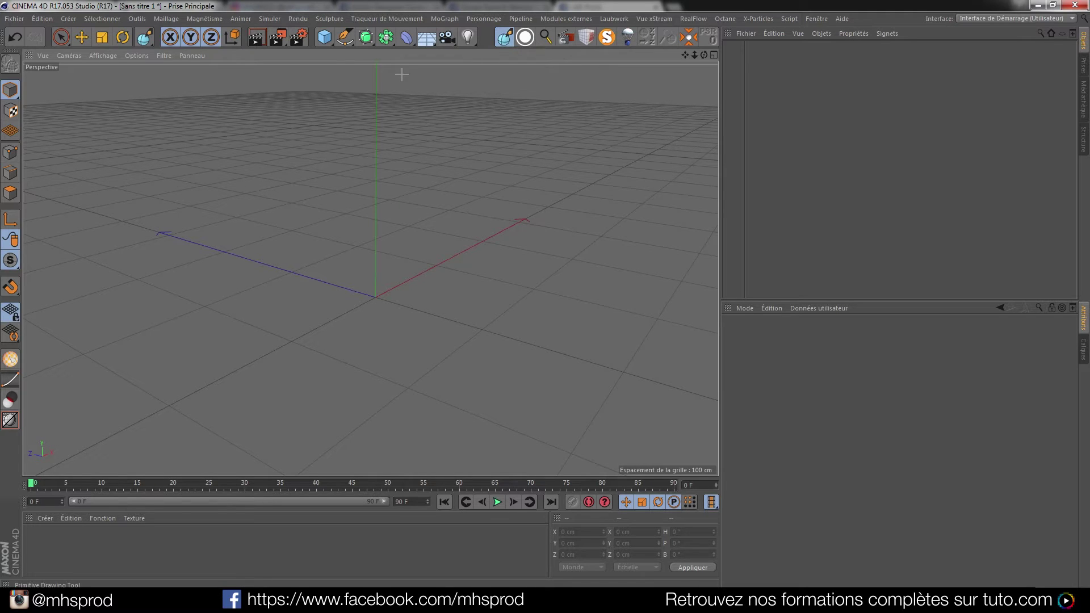
pyautogui.click(325, 37)
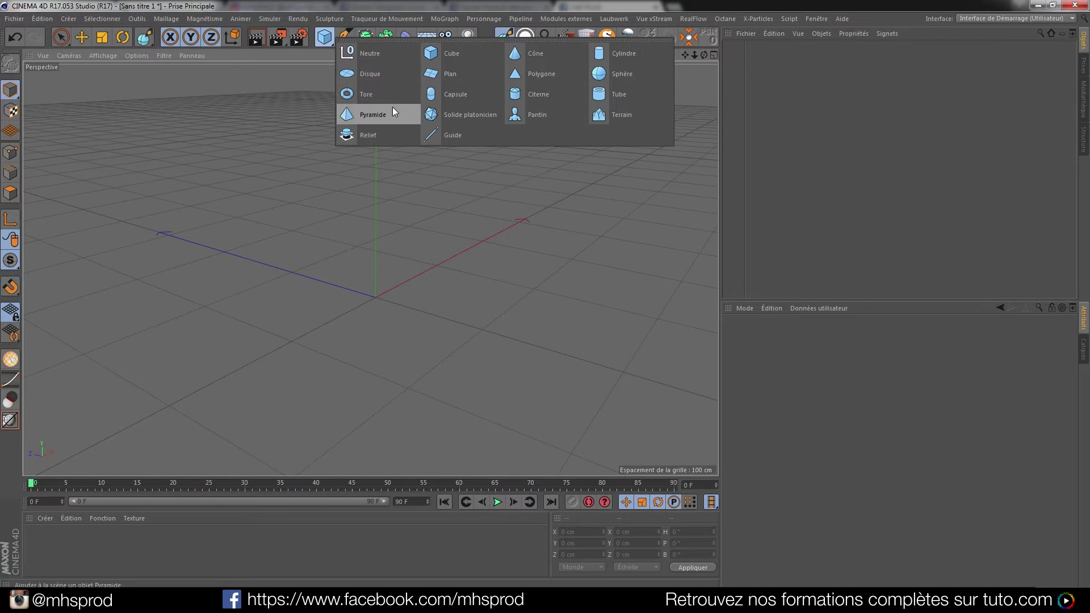
pyautogui.click(352, 37)
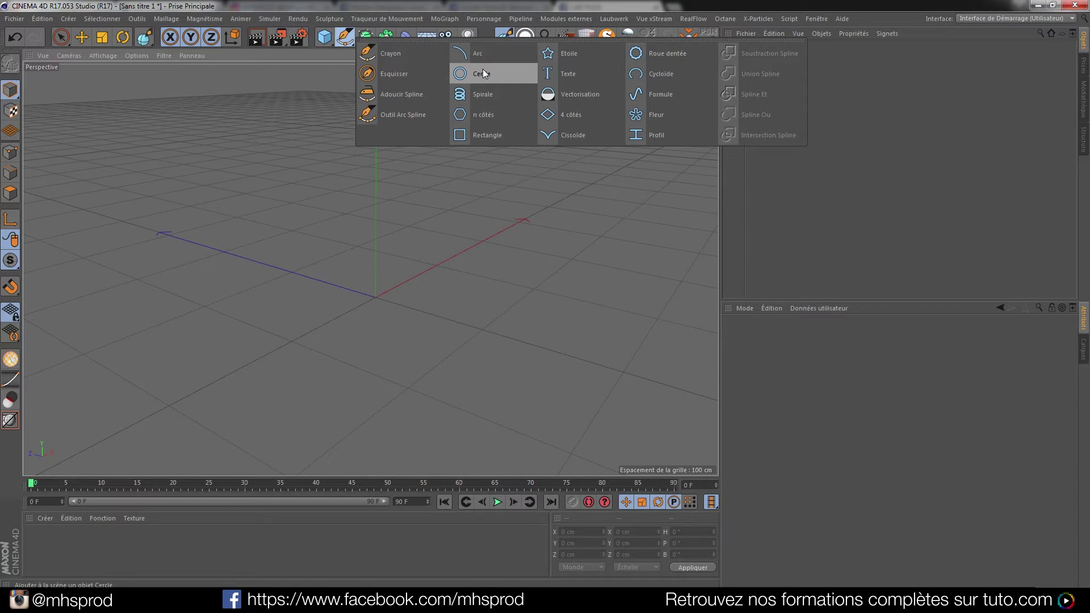
pyautogui.click(347, 38)
# Using Primitive Sketch with the Sphere type, draw a large sphere at the origin, two stacked on its upper side and one about 67 cm wide on its front.
pyautogui.keyDown('alt'); pyautogui.moveTo(382, 303); pyautogui.dragTo(372, 227, button='middle'); pyautogui.keyUp('alt')
pyautogui.scroll(-2, 376, 241)
pyautogui.keyDown('alt'); pyautogui.moveTo(368, 262); pyautogui.dragTo(389, 260); pyautogui.keyUp('alt')
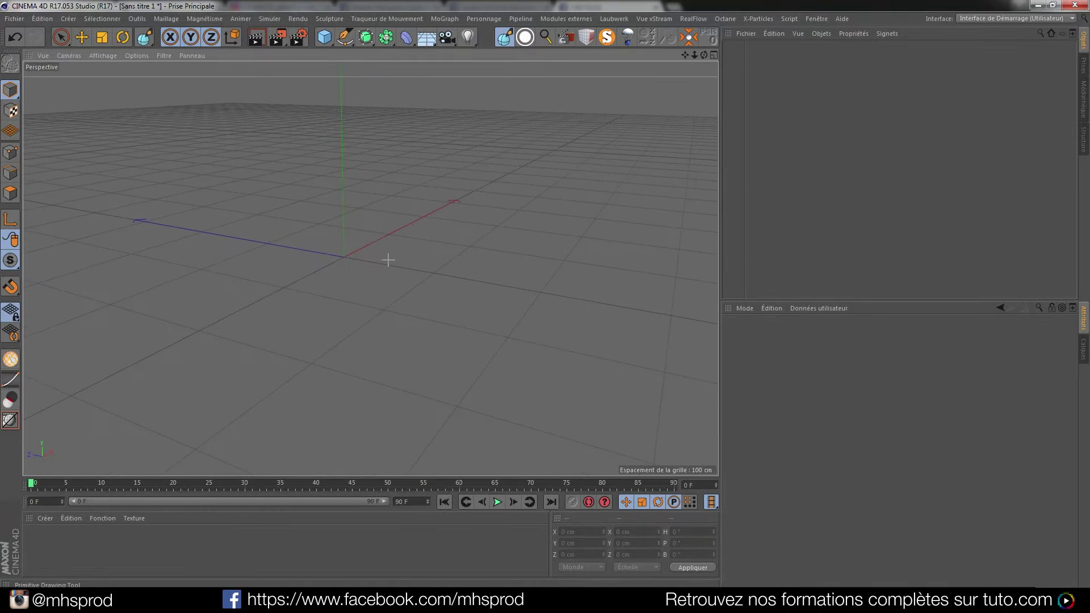
pyautogui.click(504, 38)
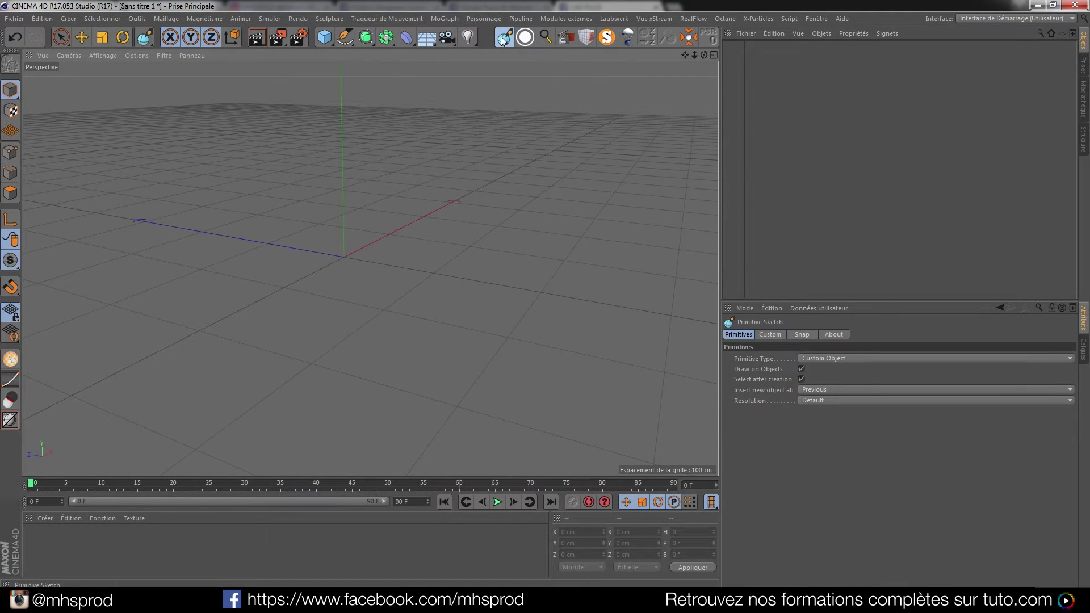
pyautogui.click(858, 358)
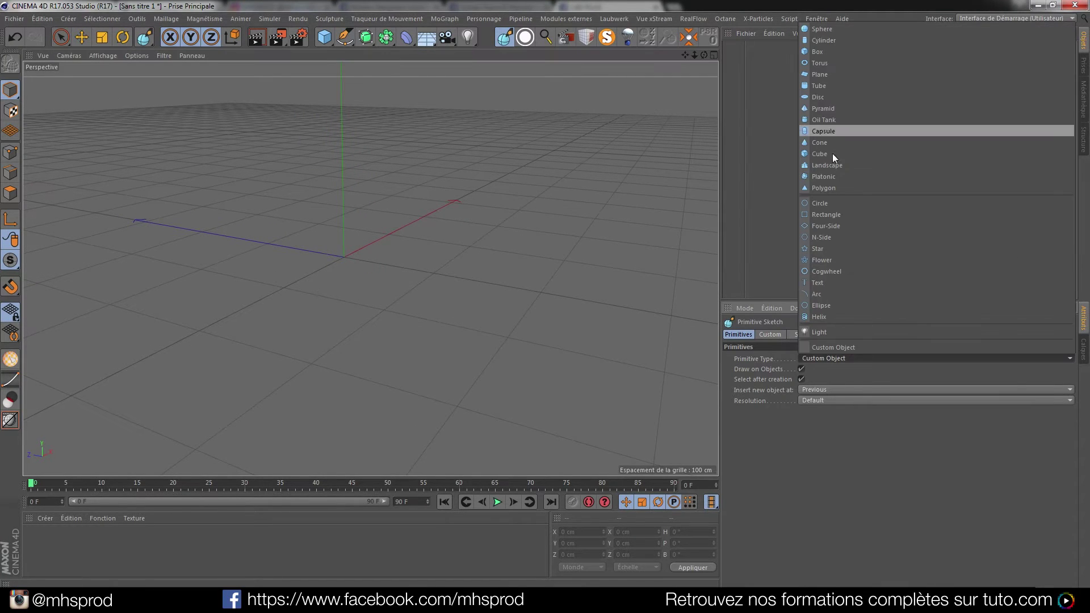
pyautogui.click(816, 31)
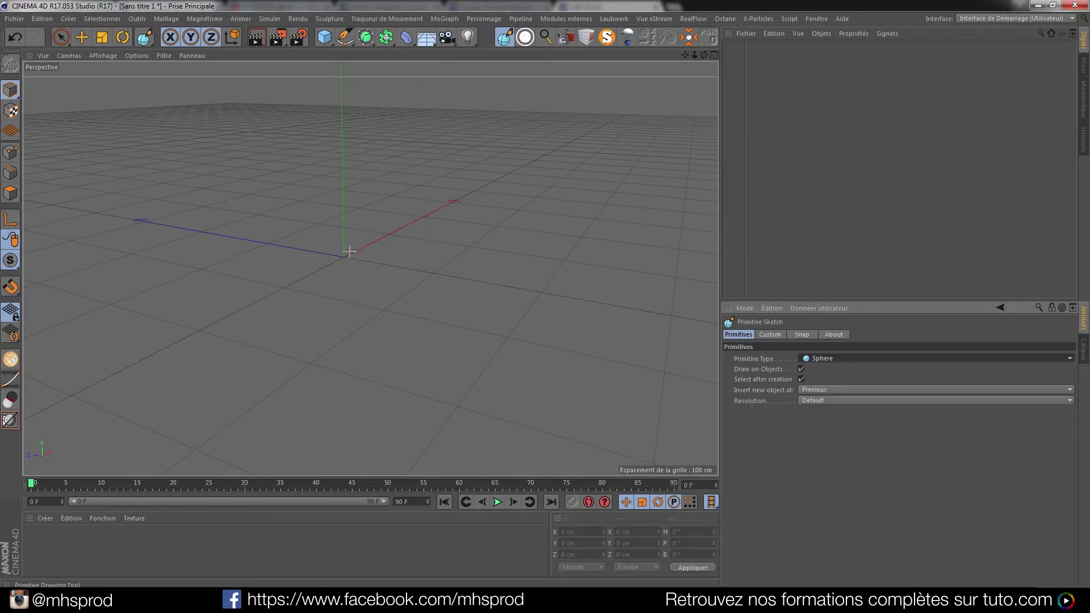
pyautogui.moveTo(360, 256); pyautogui.dragTo(369, 256)
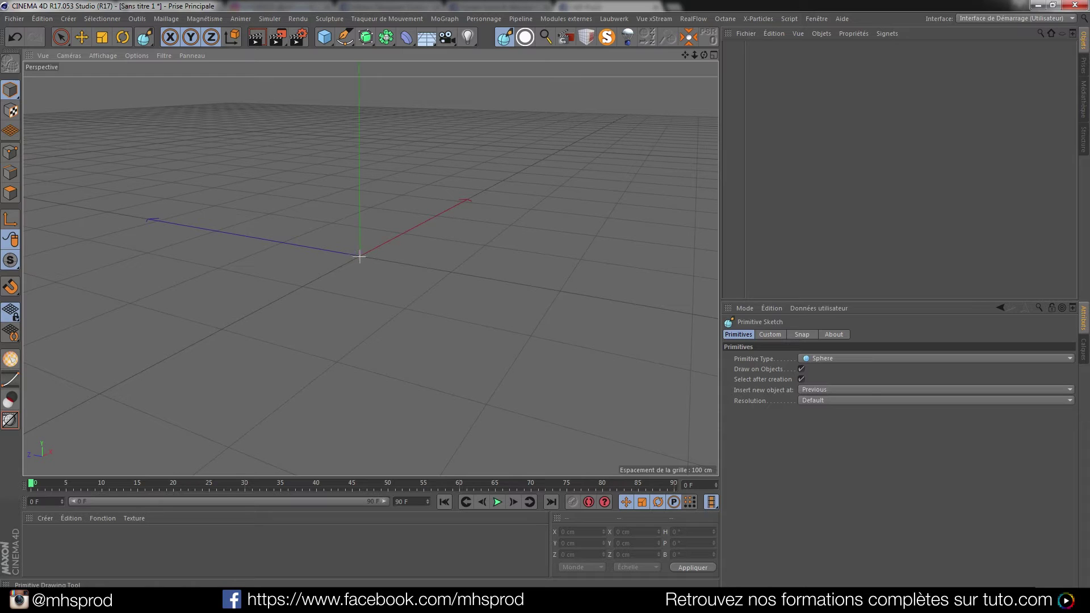
pyautogui.moveTo(359, 255); pyautogui.dragTo(437, 296)
pyautogui.moveTo(397, 190); pyautogui.dragTo(433, 186)
pyautogui.keyDown('alt'); pyautogui.moveTo(369, 267); pyautogui.dragTo(468, 210); pyautogui.keyUp('alt')
pyautogui.keyDown('alt'); pyautogui.moveTo(468, 210); pyautogui.dragTo(392, 228, button='middle'); pyautogui.keyUp('alt')
pyautogui.moveTo(362, 220); pyautogui.dragTo(632, 292)
# Using Primitive Sketch with the Torus type, draw a torus about 24 cm wide on the small front sphere's surface.
pyautogui.click(506, 40)
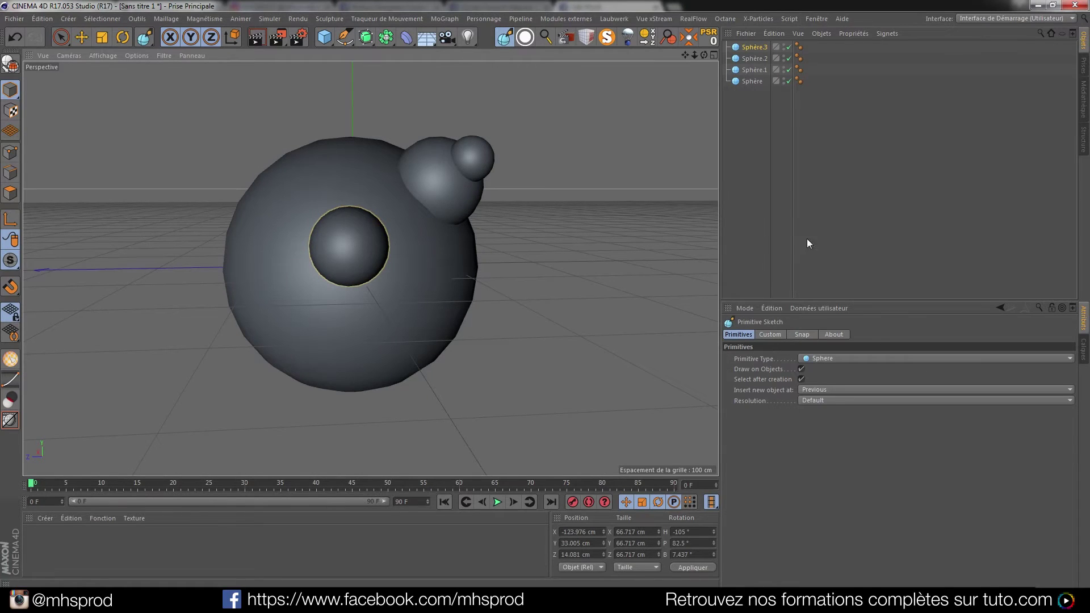
pyautogui.click(856, 359)
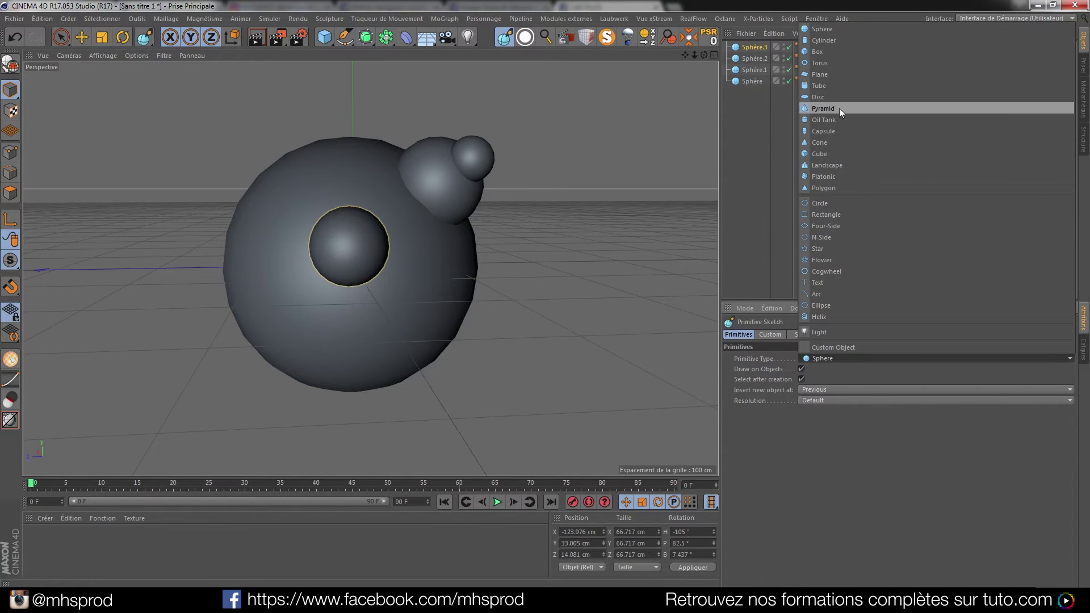
pyautogui.click(821, 64)
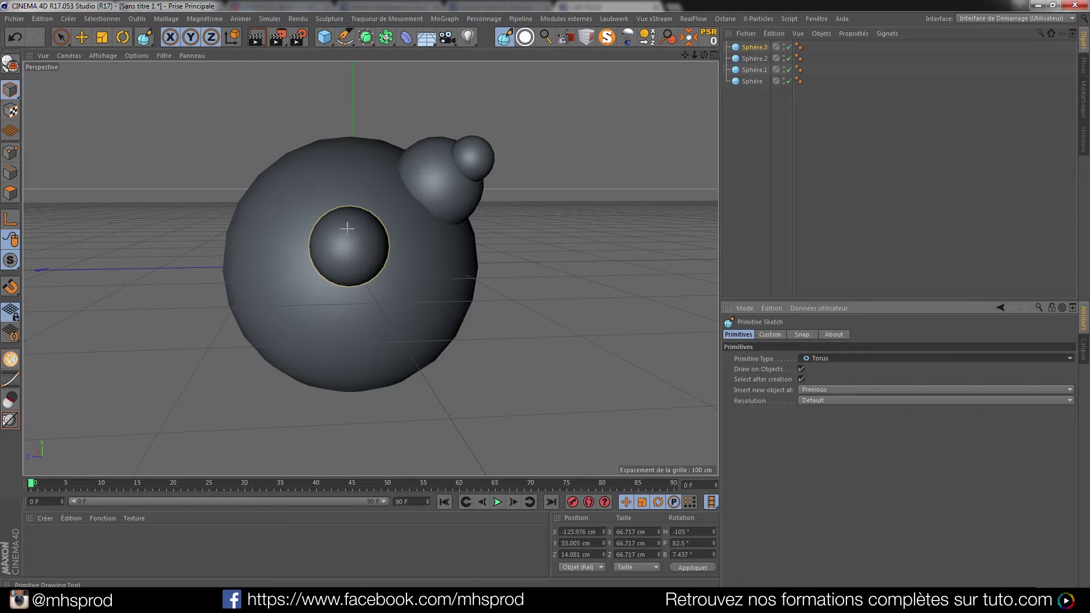
pyautogui.scroll(4, 333, 233)
pyautogui.keyDown('alt'); pyautogui.moveTo(331, 259); pyautogui.dragTo(428, 254); pyautogui.keyUp('alt')
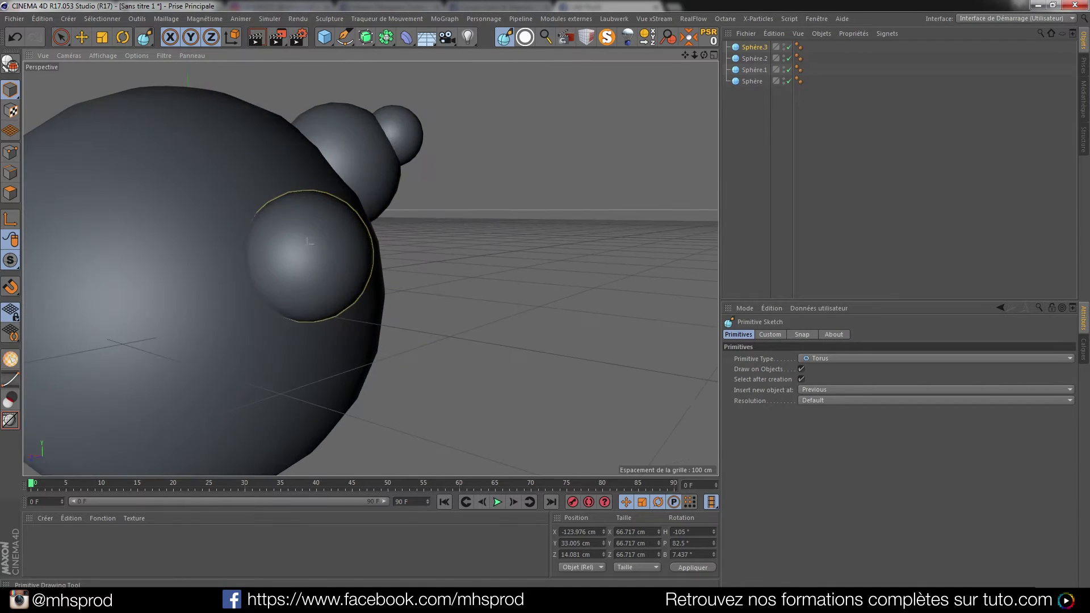
pyautogui.scroll(3, 310, 242)
pyautogui.moveTo(289, 241)
pyautogui.mouseDown()
pyautogui.moveTo(330, 262)
pyautogui.moveTo(240, 274)
pyautogui.moveTo(141, 306)
pyautogui.moveTo(148, 283)
pyautogui.moveTo(232, 281)
pyautogui.mouseUp()
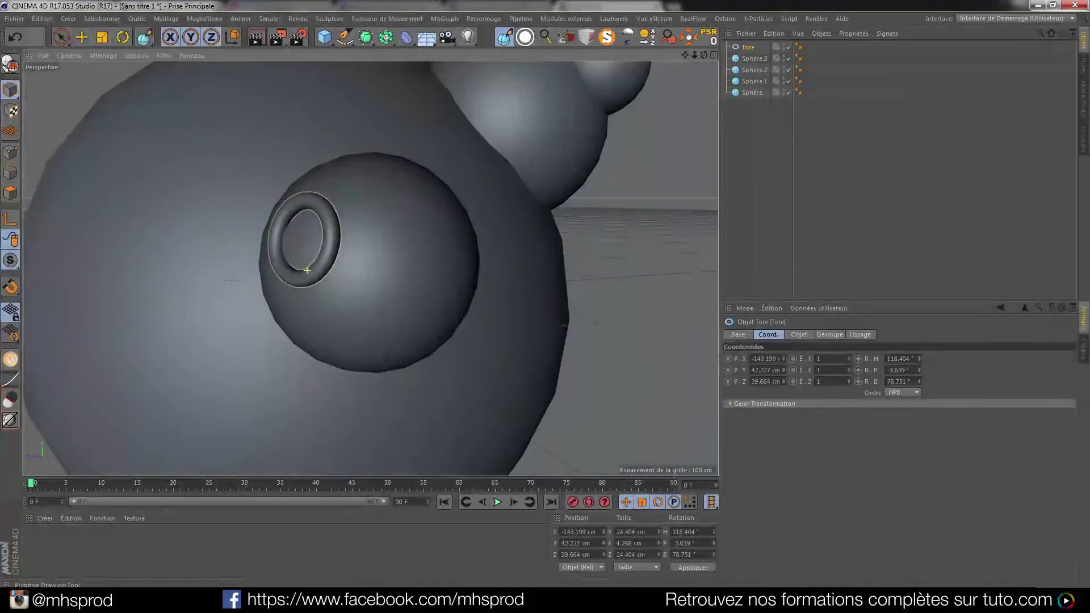
# Delete the small torus sketched on the front sphere.
pyautogui.scroll(-5, 306, 261)
pyautogui.keyDown('alt'); pyautogui.moveTo(315, 278); pyautogui.dragTo(337, 276, button='middle'); pyautogui.keyUp('alt')
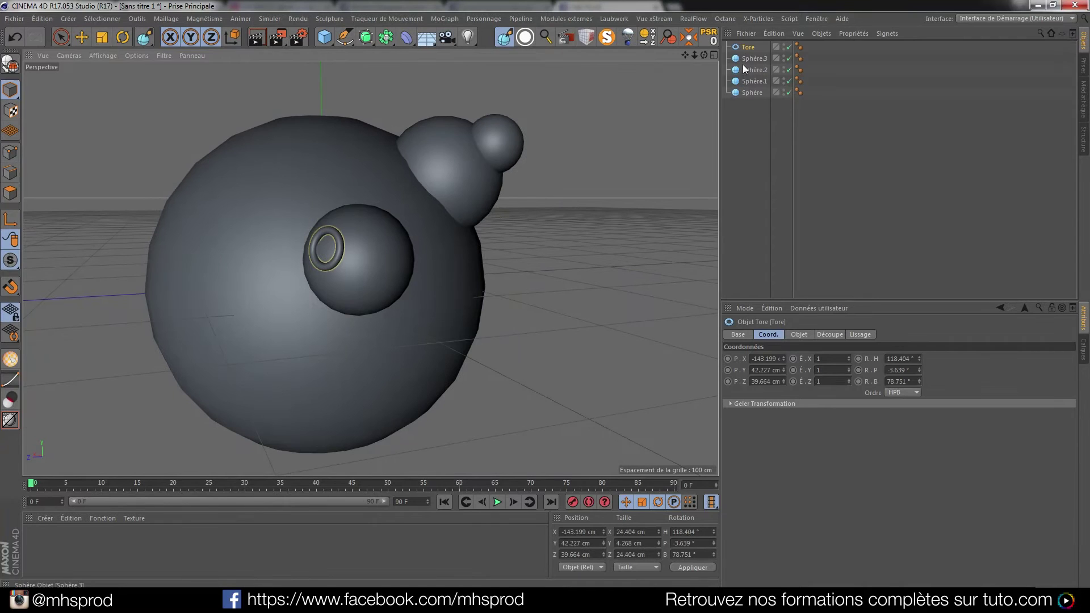
pyautogui.press('Delete')
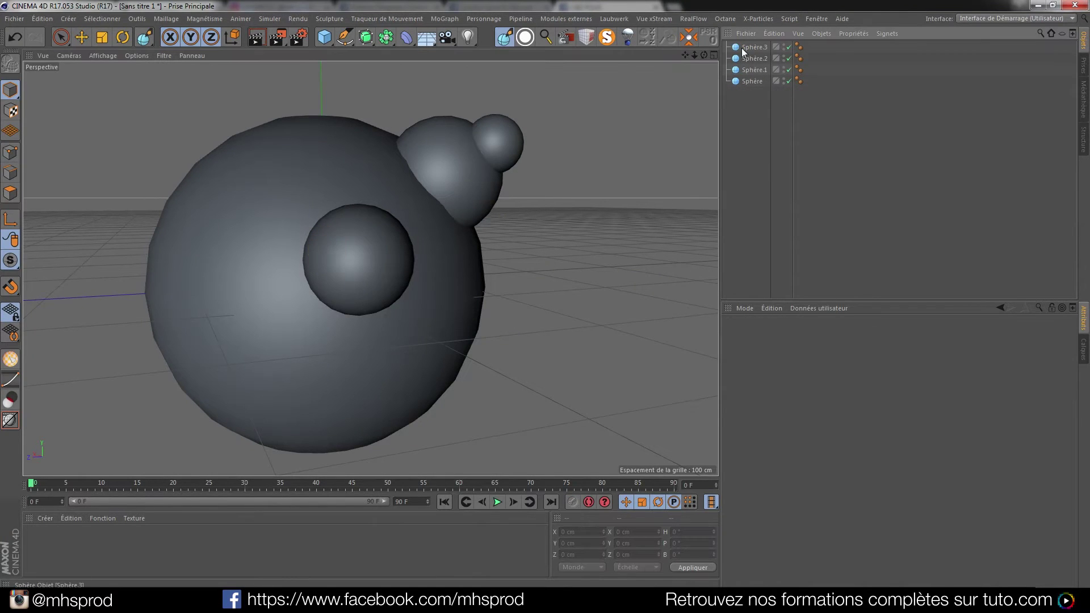
# Add a standard torus primitive and set its ring radius to 100 cm.
pyautogui.click(328, 43)
pyautogui.click(364, 94)
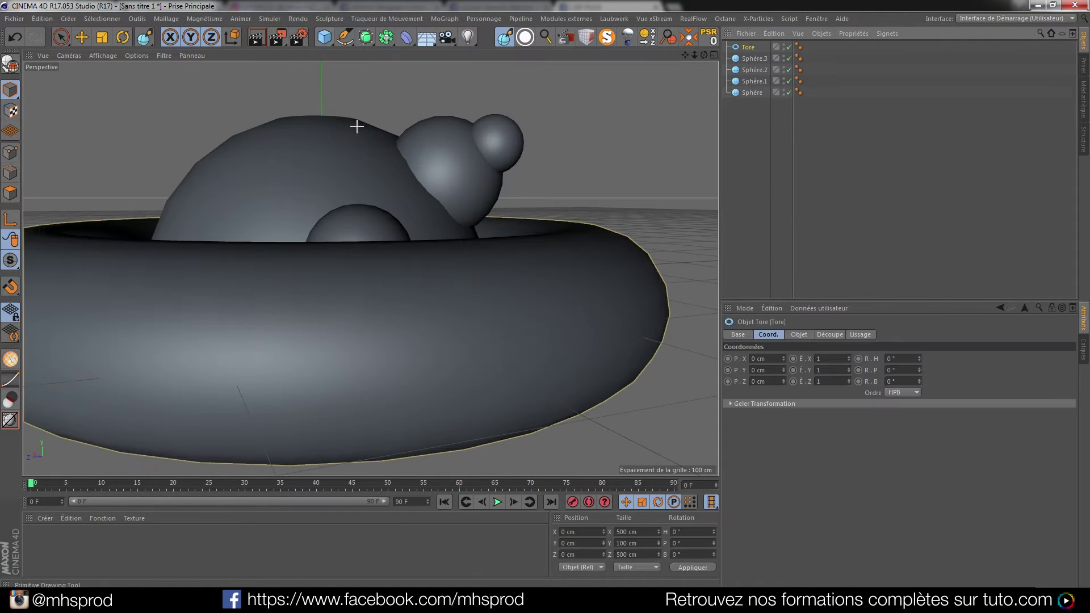
pyautogui.click(798, 334)
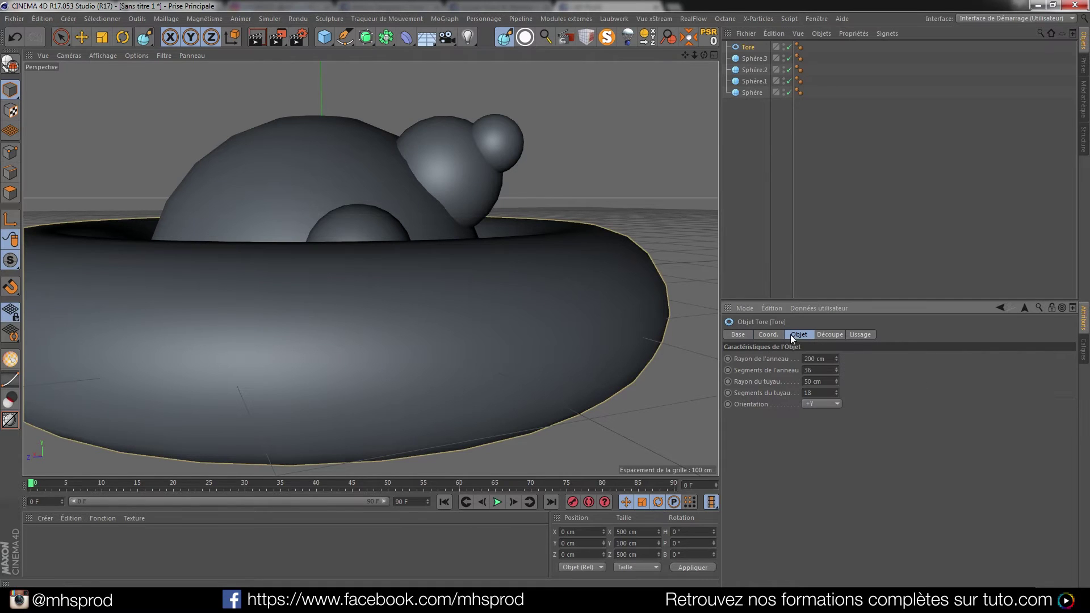
pyautogui.write('100')
pyautogui.press('Return')
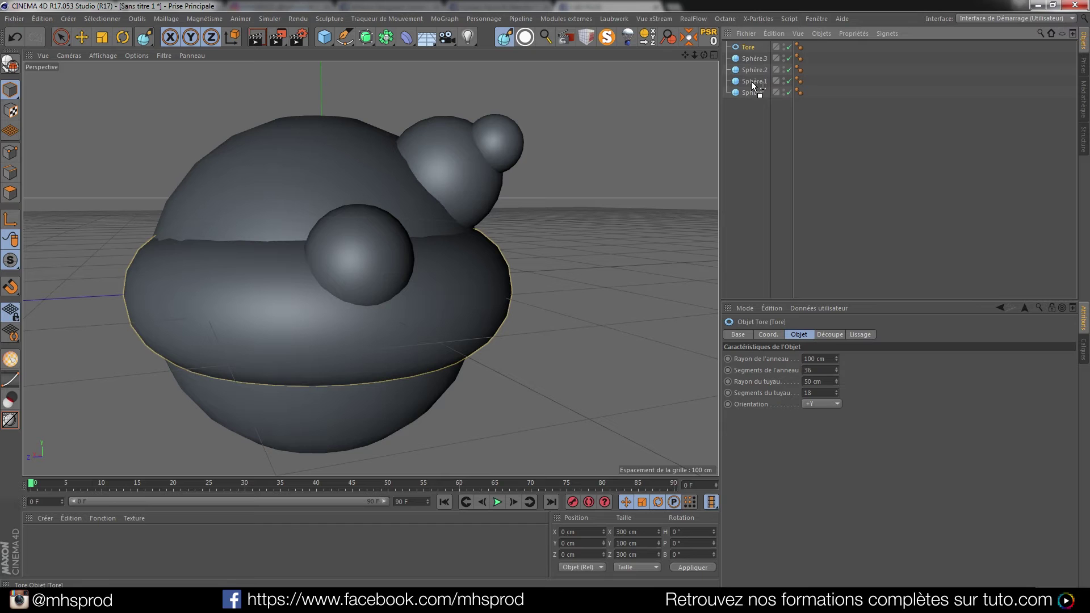
# Parent the torus under Sphère.1 with its transform reset, and resize it to a 29 cm ring radius, 17 ring segments and an 18 cm pipe radius.
pyautogui.moveTo(751, 80); pyautogui.dragTo(751, 80)
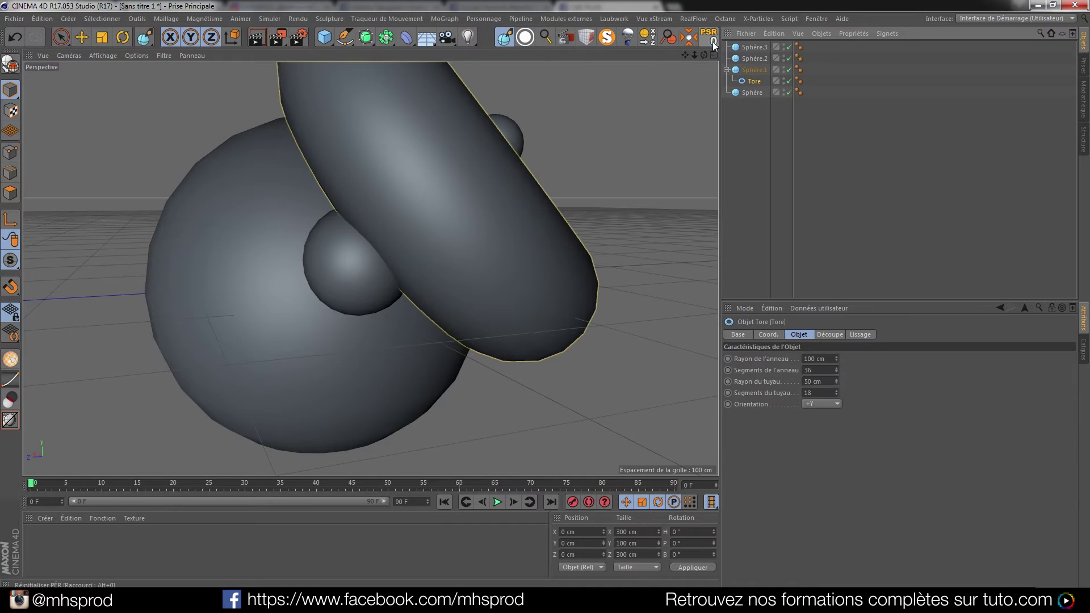
pyautogui.moveTo(837, 359); pyautogui.dragTo(837, 392)
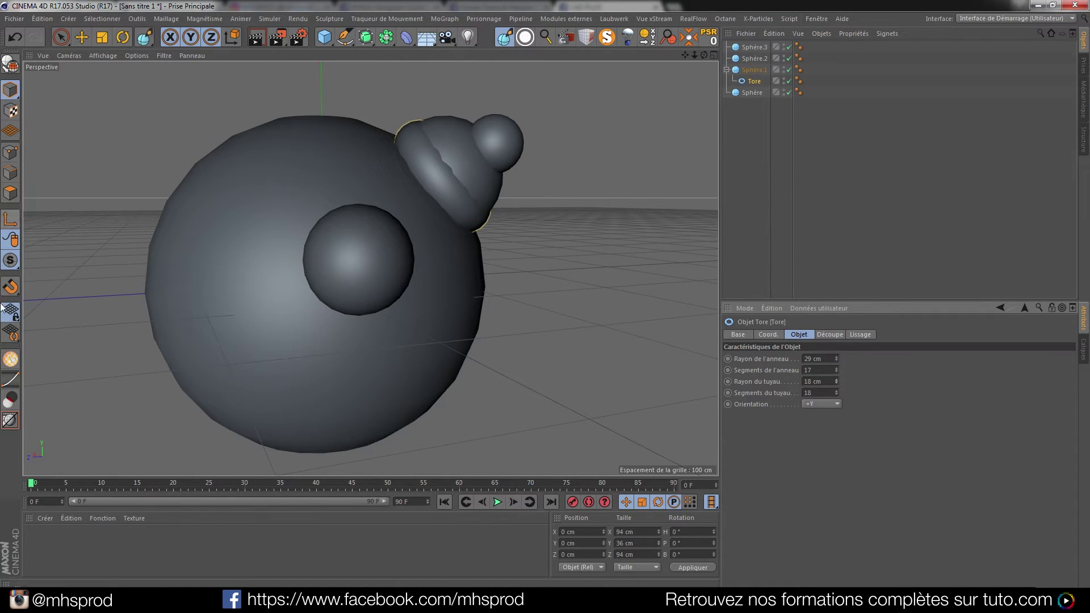
# Delete the torus parented to Sphère.1.
pyautogui.moveTo(754, 81); pyautogui.dragTo(753, 105)
pyautogui.press('Delete')
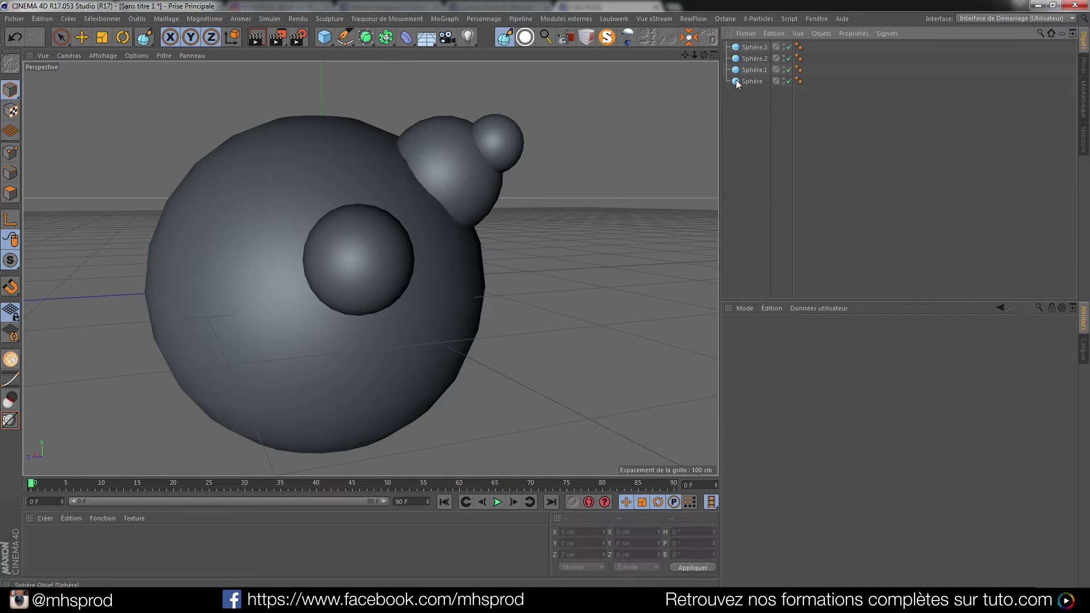
pyautogui.keyDown('alt'); pyautogui.moveTo(421, 236); pyautogui.dragTo(424, 201); pyautogui.keyUp('alt')
pyautogui.keyDown('alt'); pyautogui.moveTo(425, 202); pyautogui.dragTo(433, 237, button='right'); pyautogui.keyUp('alt')
pyautogui.keyDown('alt'); pyautogui.moveTo(392, 243); pyautogui.dragTo(429, 226); pyautogui.keyUp('alt')
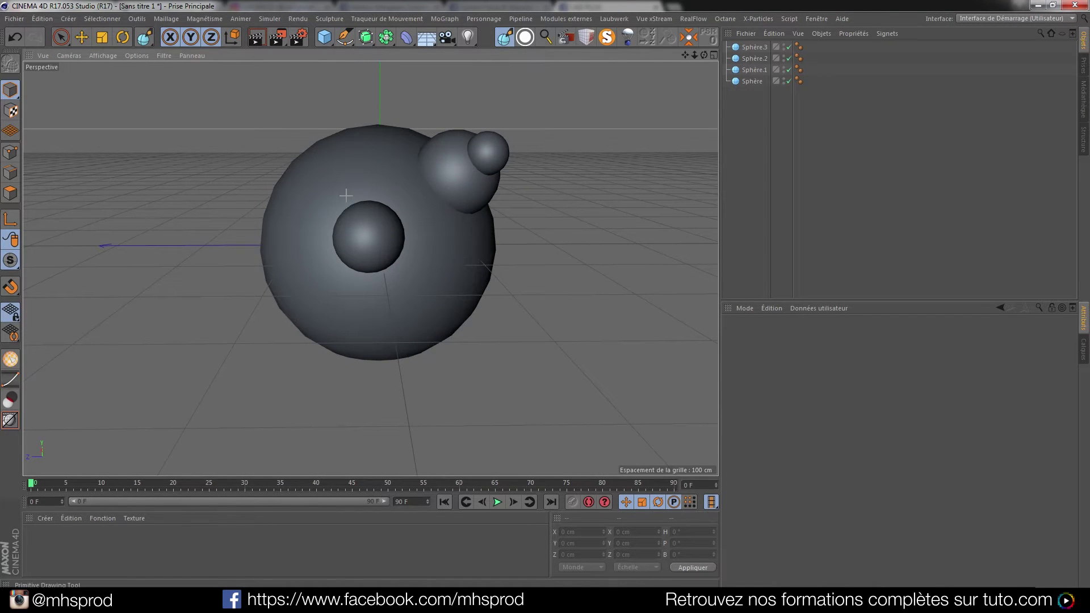
# Set the primitive type to Polygon and sketch a small polygon on the large sphere's surface.
pyautogui.keyDown('alt'); pyautogui.moveTo(327, 202); pyautogui.dragTo(348, 211); pyautogui.keyUp('alt')
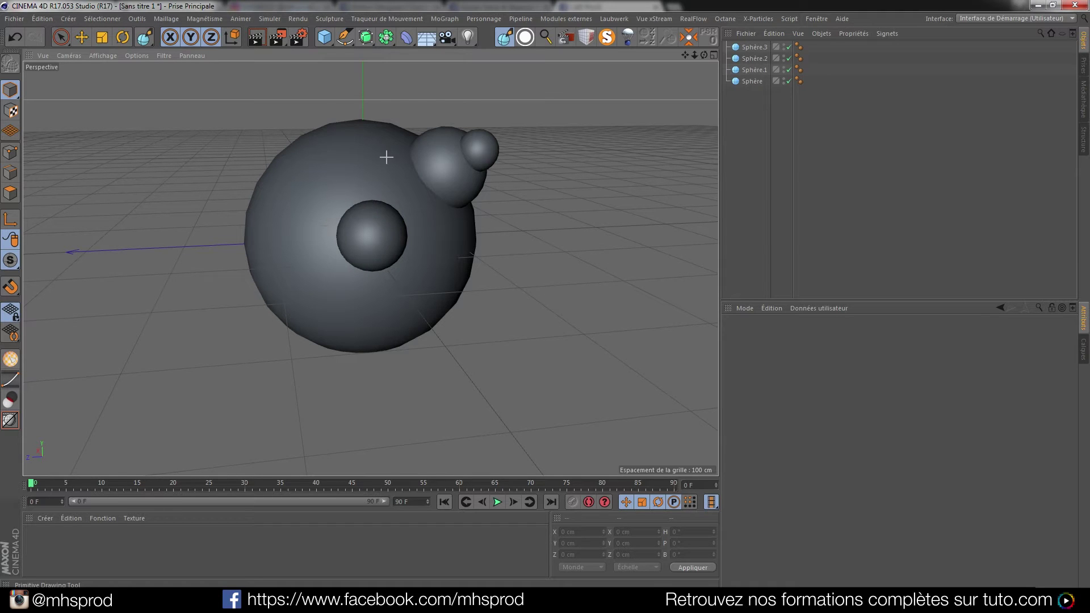
pyautogui.keyDown('alt'); pyautogui.moveTo(261, 212); pyautogui.dragTo(280, 200, button='right'); pyautogui.keyUp('alt')
pyautogui.keyDown('alt'); pyautogui.moveTo(268, 219); pyautogui.dragTo(363, 202); pyautogui.keyUp('alt')
pyautogui.keyDown('alt'); pyautogui.moveTo(300, 276); pyautogui.dragTo(371, 269, button='middle'); pyautogui.keyUp('alt')
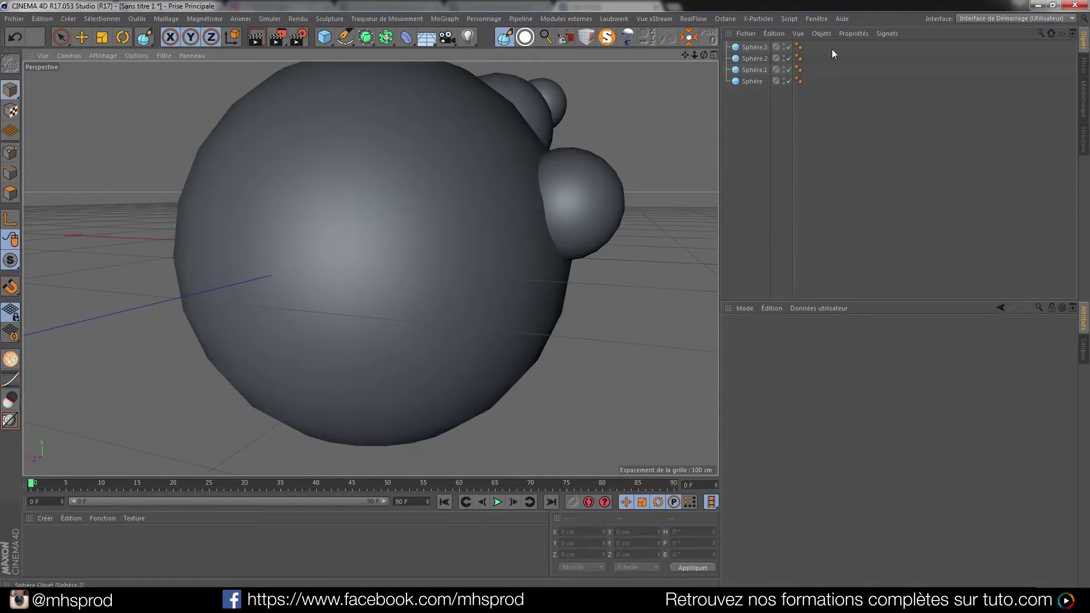
pyautogui.click(505, 37)
pyautogui.click(859, 356)
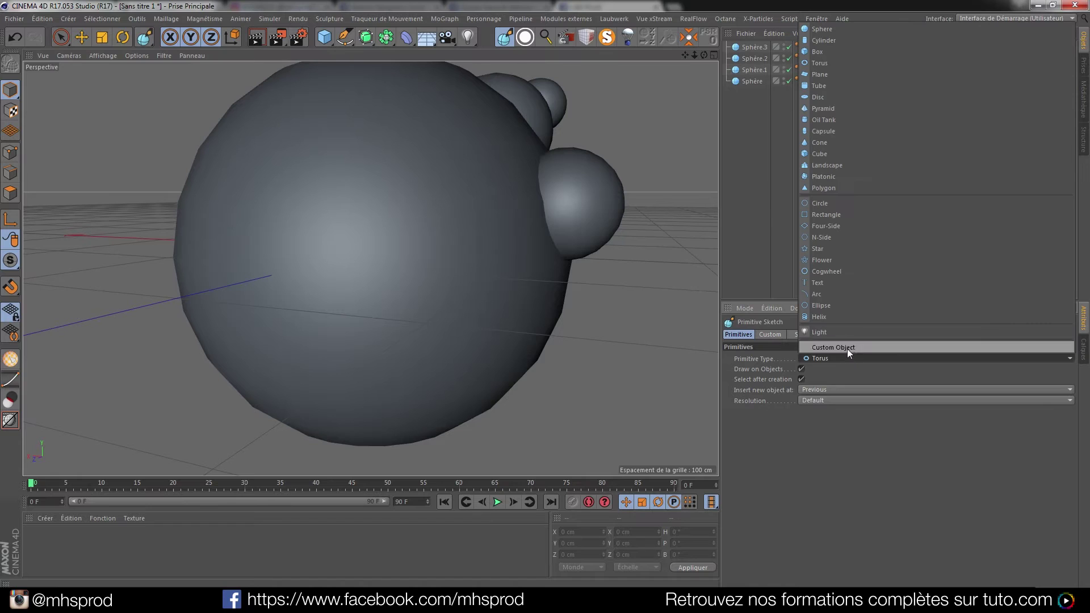
pyautogui.click(823, 188)
pyautogui.moveTo(339, 218)
pyautogui.mouseDown()
pyautogui.moveTo(377, 228)
pyautogui.moveTo(394, 267)
pyautogui.moveTo(227, 233)
pyautogui.moveTo(236, 255)
pyautogui.moveTo(415, 250)
pyautogui.mouseUp()
# Make the polygon editable, select its face, and extrude it outward from the large sphere into a small block.
pyautogui.press('c')
pyautogui.click(10, 193)
pyautogui.click(82, 37)
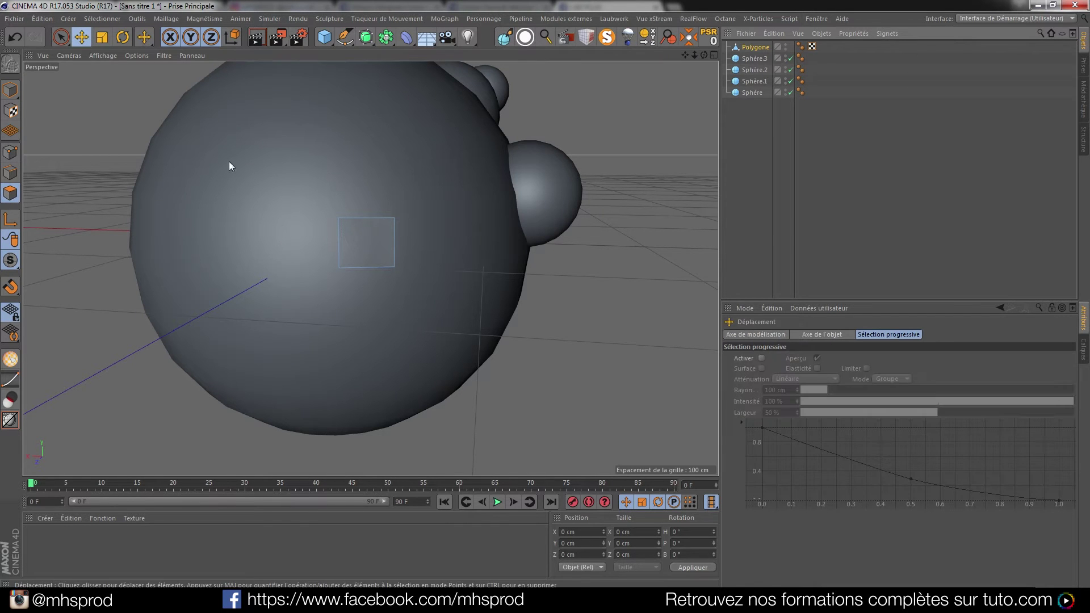
pyautogui.click(370, 237)
pyautogui.keyDown('alt'); pyautogui.moveTo(370, 236); pyautogui.dragTo(393, 202); pyautogui.keyUp('alt')
pyautogui.scroll(-4, 393, 202)
pyautogui.keyDown('alt'); pyautogui.moveTo(393, 202); pyautogui.dragTo(361, 217, button='middle'); pyautogui.keyUp('alt')
# Delete the polygon object and all the spheres from the scene.
pyautogui.moveTo(764, 118); pyautogui.dragTo(740, 44)
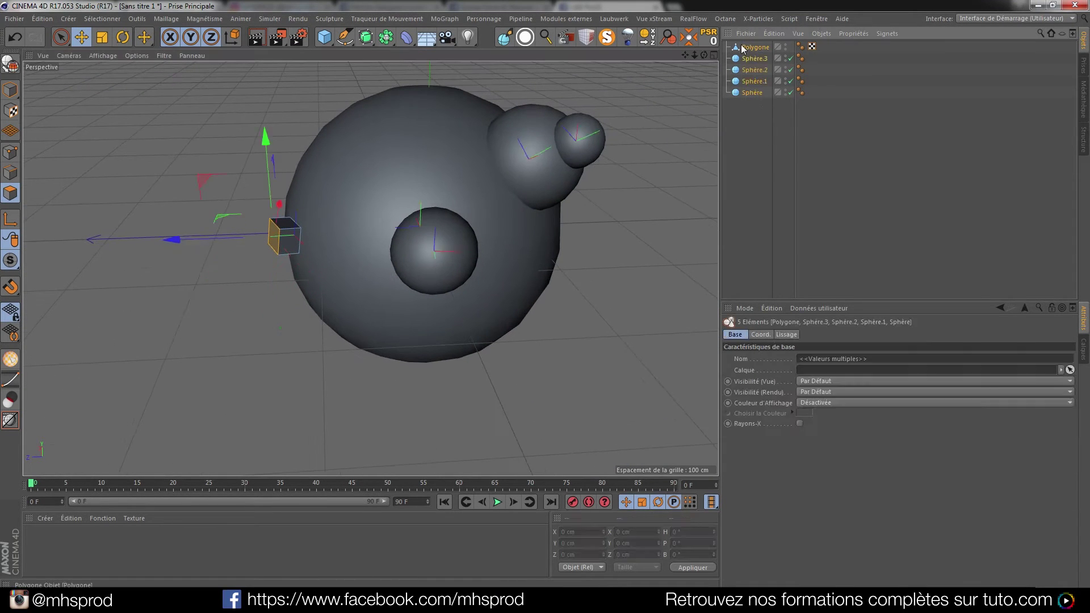
pyautogui.press('Delete')
# Sketch a sphere of about 151 cm radius near the grid origin with Primitive Sketch.
pyautogui.click(505, 36)
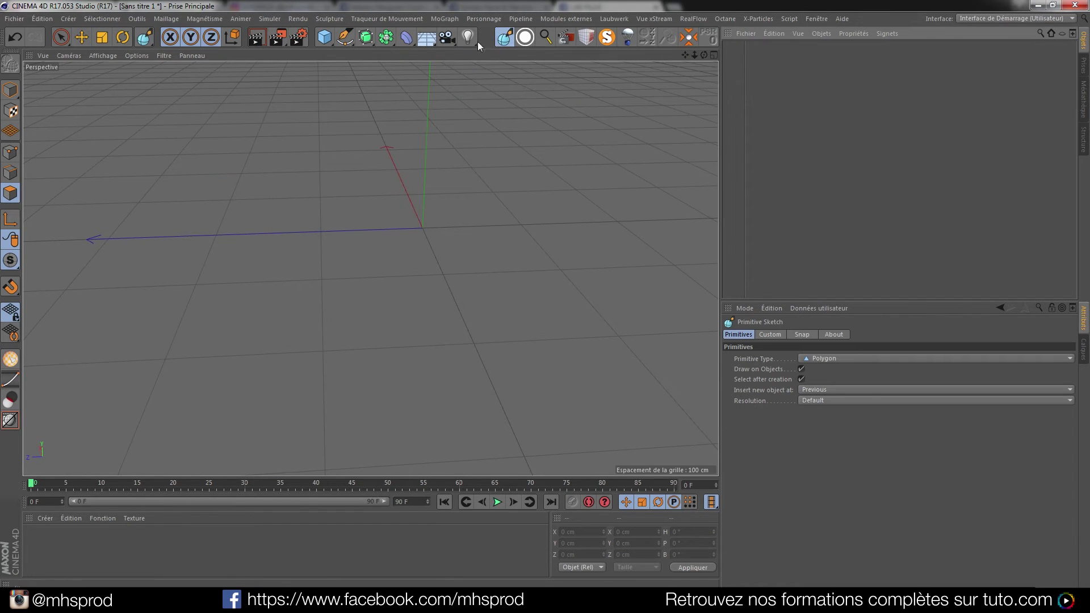
pyautogui.click(821, 359)
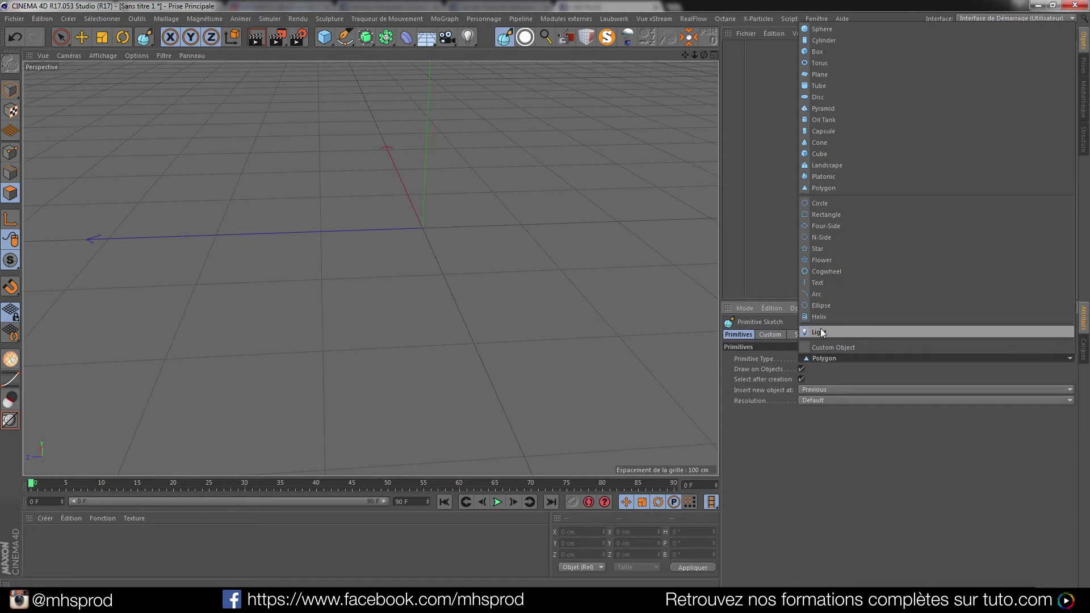
pyautogui.click(839, 414)
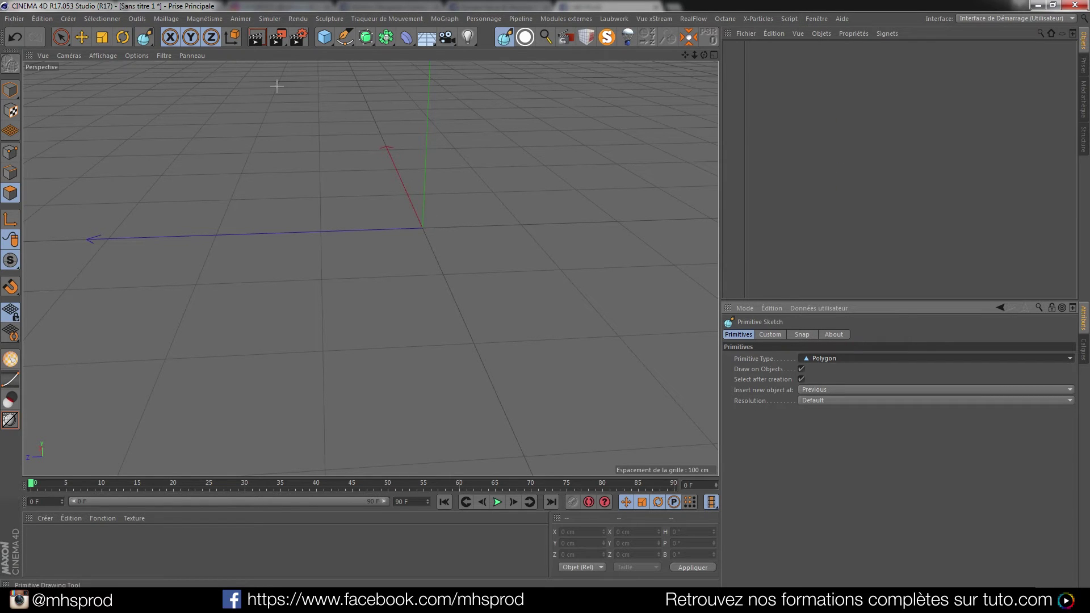
pyautogui.keyDown('alt'); pyautogui.moveTo(520, 219); pyautogui.dragTo(467, 248, button='middle'); pyautogui.keyUp('alt')
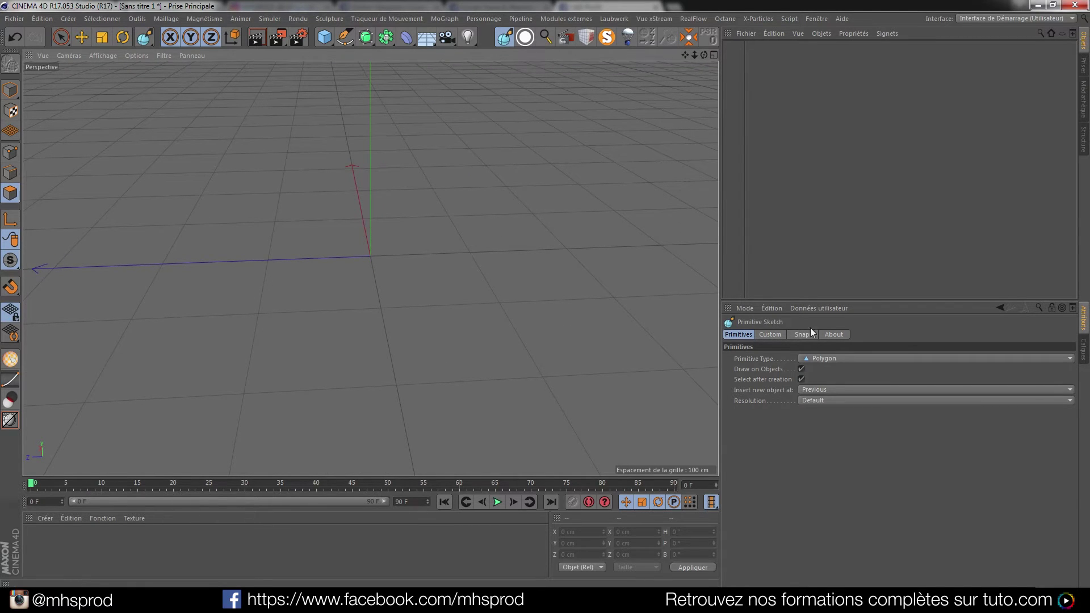
pyautogui.click(831, 357)
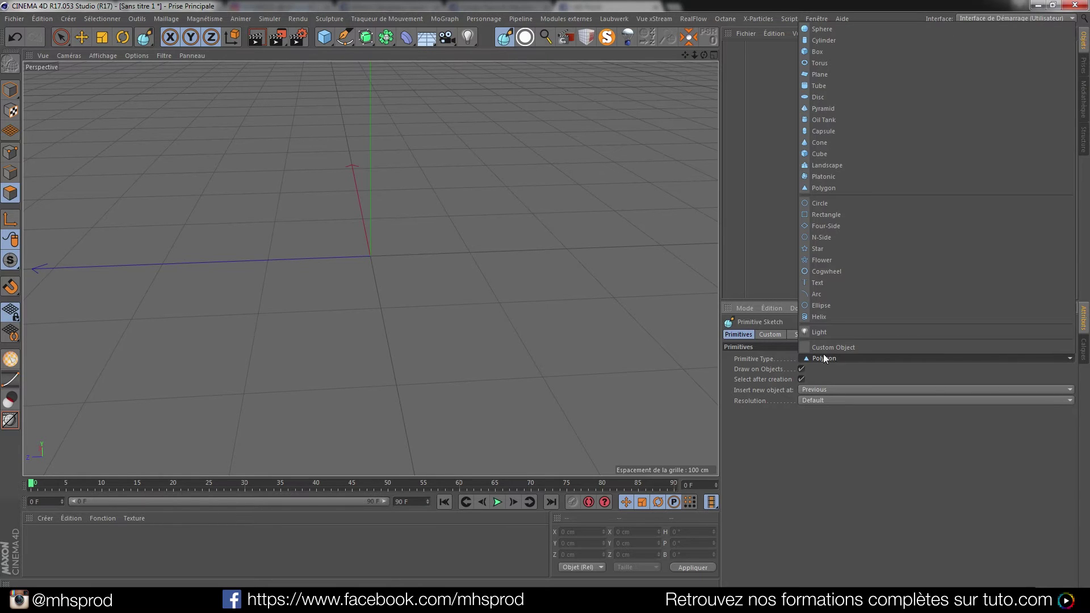
pyautogui.click(806, 30)
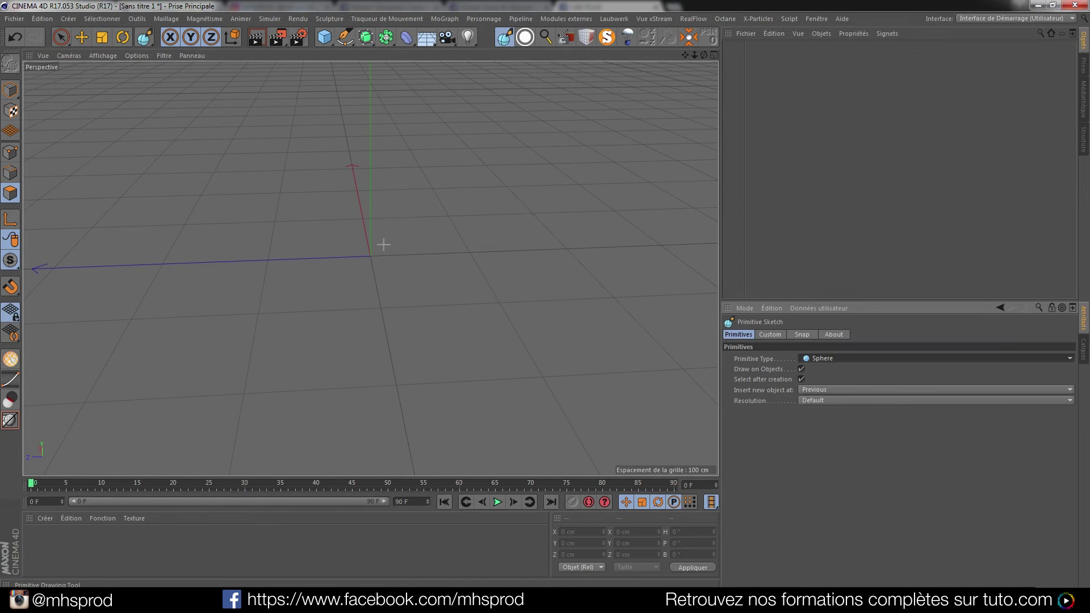
pyautogui.moveTo(368, 246)
pyautogui.mouseDown()
pyautogui.moveTo(463, 316)
pyautogui.moveTo(432, 335)
pyautogui.moveTo(410, 327)
pyautogui.mouseUp()
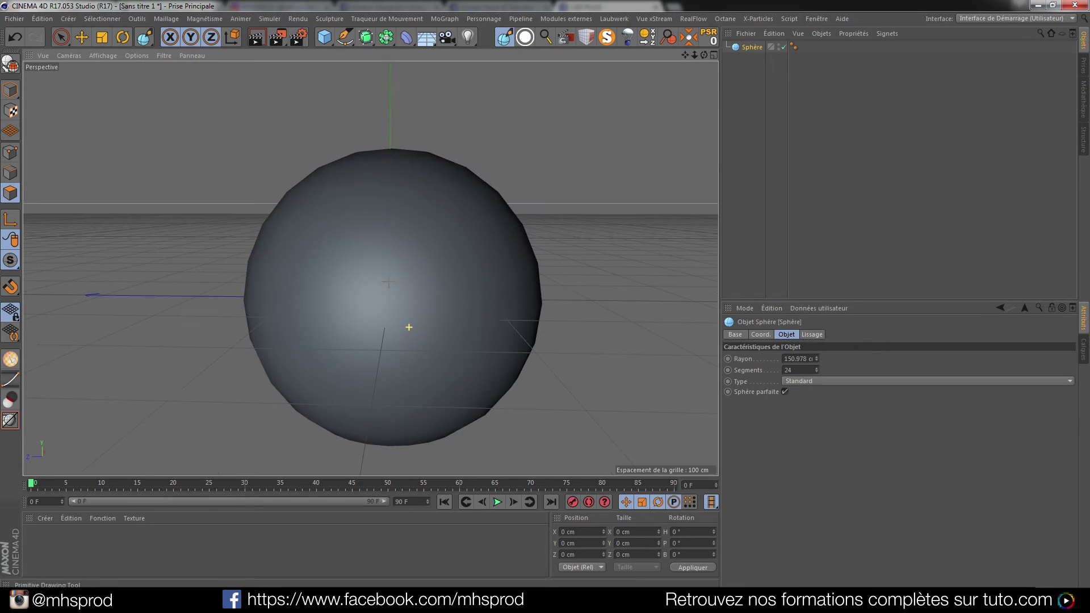
# Set new sketched objects to be inserted as Child and draw a sphere of about 49 cm radius on the large sphere's front.
pyautogui.click(506, 38)
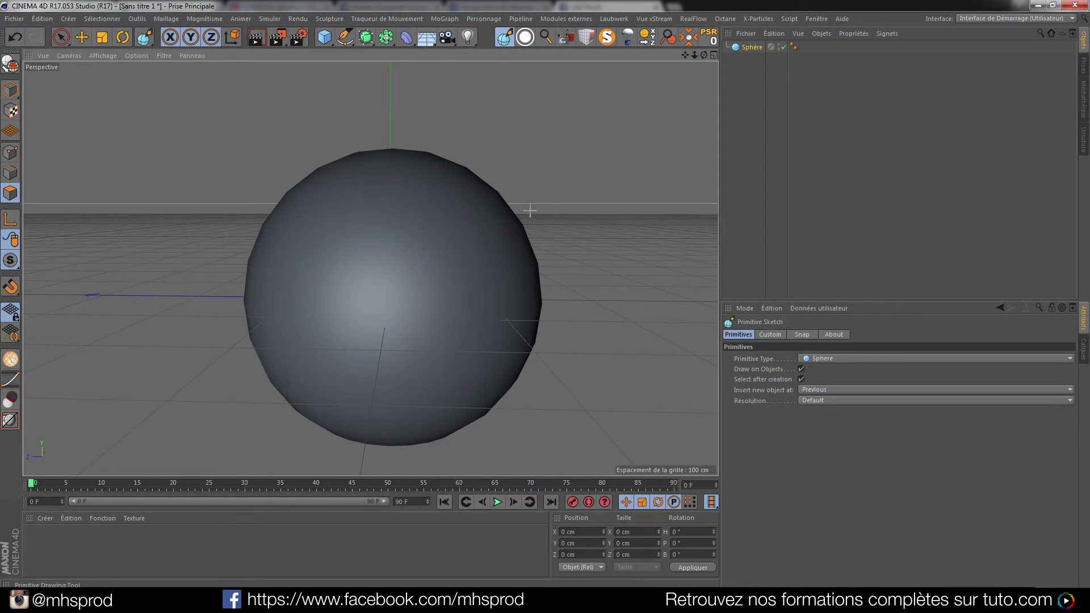
pyautogui.click(844, 359)
pyautogui.click(829, 387)
pyautogui.click(829, 388)
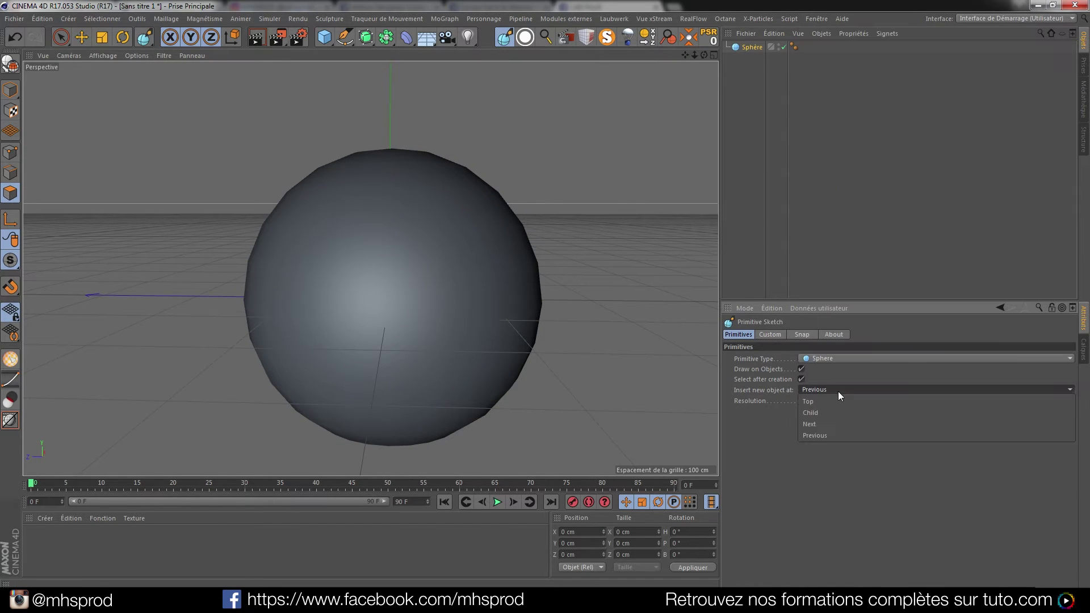
pyautogui.click(823, 413)
pyautogui.moveTo(378, 274); pyautogui.dragTo(420, 298)
pyautogui.click(726, 47)
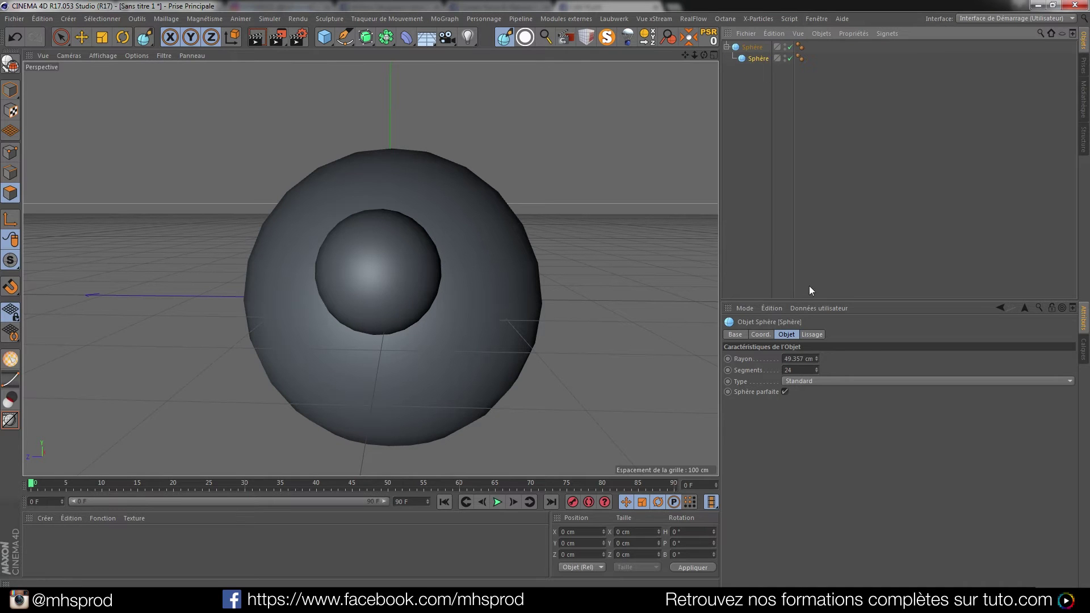
# Set the insertion mode for new sketched objects to Previous and sketch another sphere over the small child sphere.
pyautogui.click(812, 381)
pyautogui.click(813, 382)
pyautogui.click(505, 37)
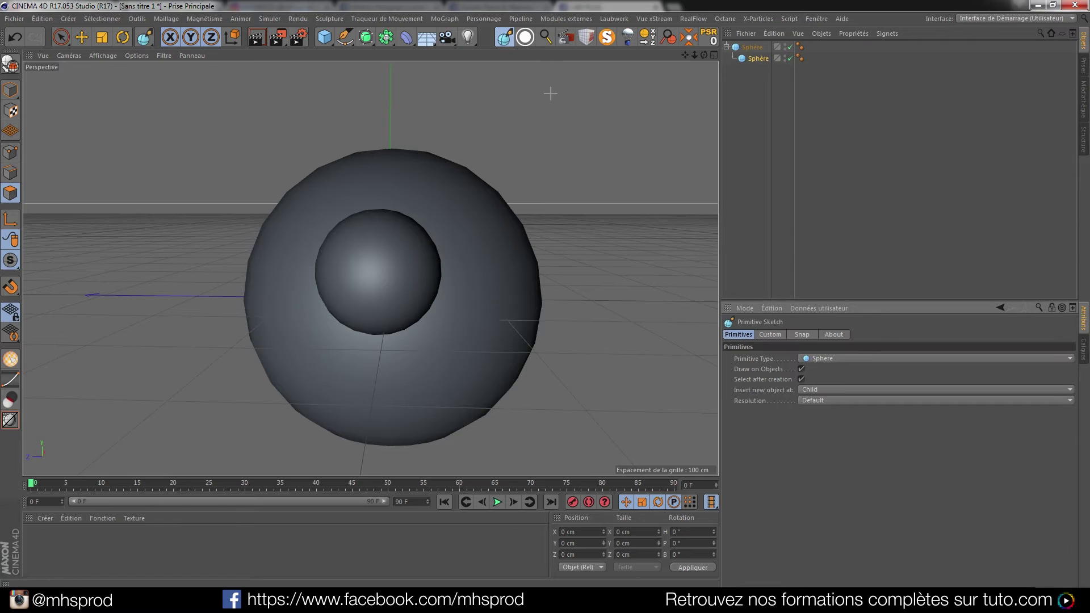
pyautogui.click(828, 390)
pyautogui.click(818, 430)
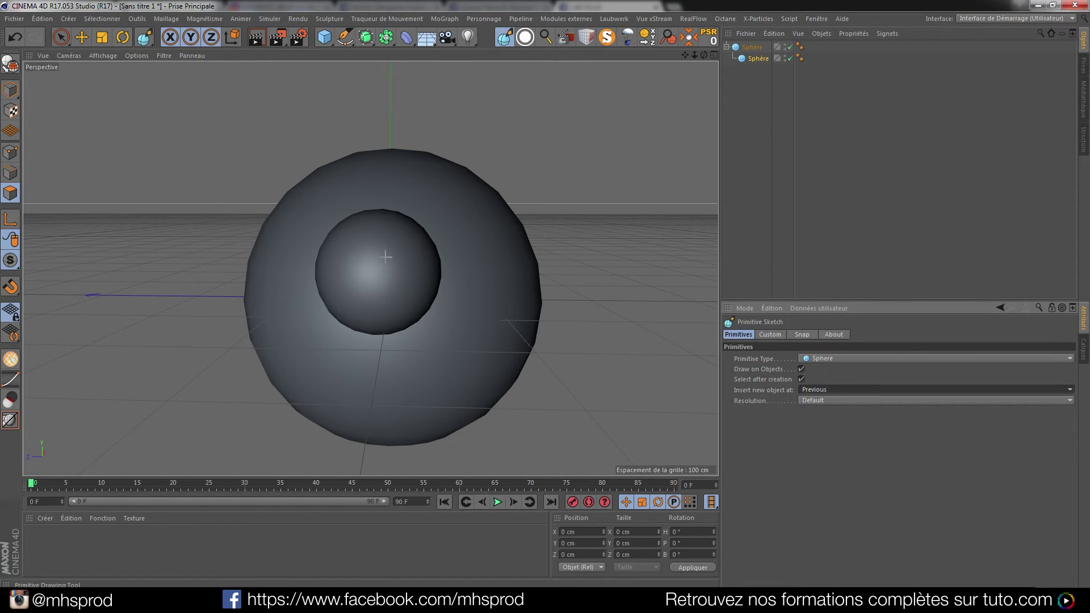
pyautogui.moveTo(370, 250)
pyautogui.mouseDown()
pyautogui.moveTo(513, 301)
pyautogui.moveTo(346, 300)
pyautogui.moveTo(373, 268)
pyautogui.moveTo(363, 272)
pyautogui.moveTo(382, 272)
pyautogui.moveTo(370, 263)
pyautogui.moveTo(469, 275)
pyautogui.mouseUp()
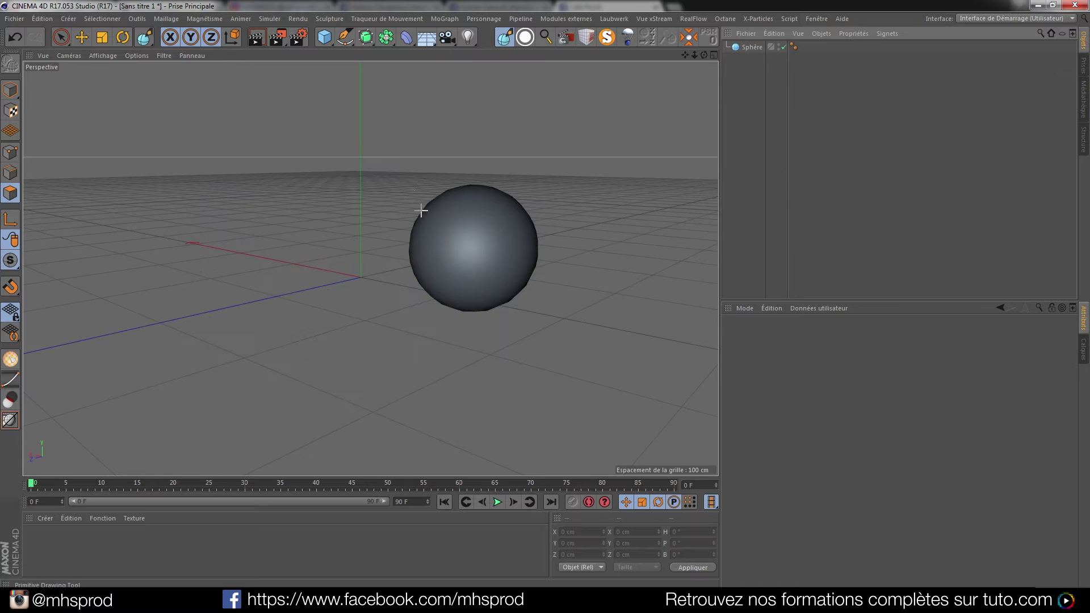
# Reset the remaining sphere's position, scale and rotation to place it at the world origin.
pyautogui.middleClick(491, 254)
pyautogui.middleClick(275, 185)
pyautogui.keyDown('alt'); pyautogui.moveTo(386, 222); pyautogui.dragTo(165, 230, button='middle'); pyautogui.keyUp('alt')
pyautogui.scroll(-4, 357, 246)
pyautogui.click(753, 48)
pyautogui.click(714, 40)
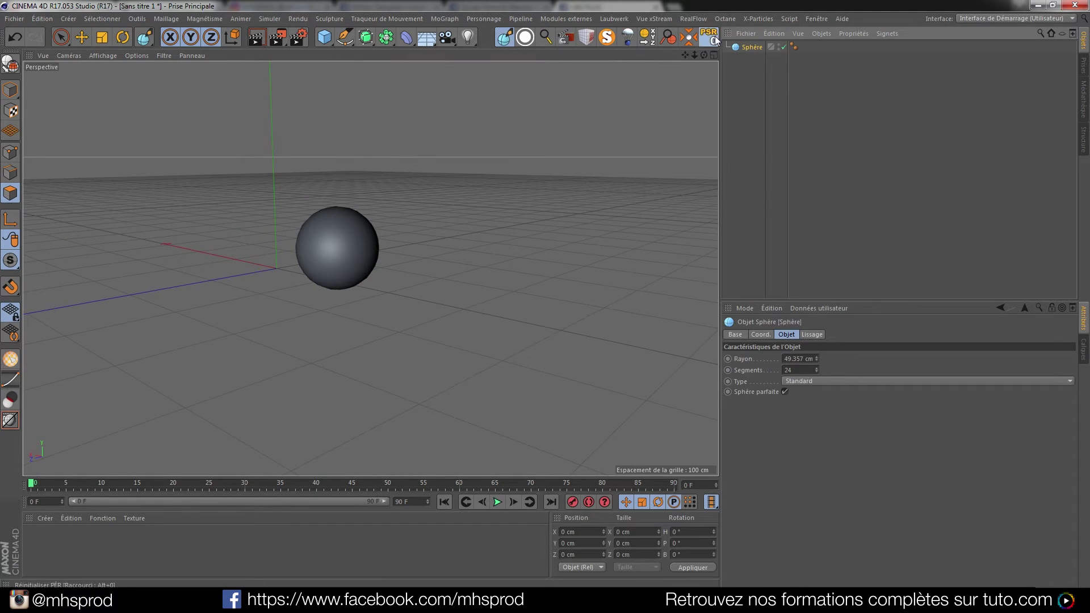
pyautogui.keyDown('alt'); pyautogui.moveTo(291, 271); pyautogui.dragTo(325, 266, button='middle'); pyautogui.keyUp('alt')
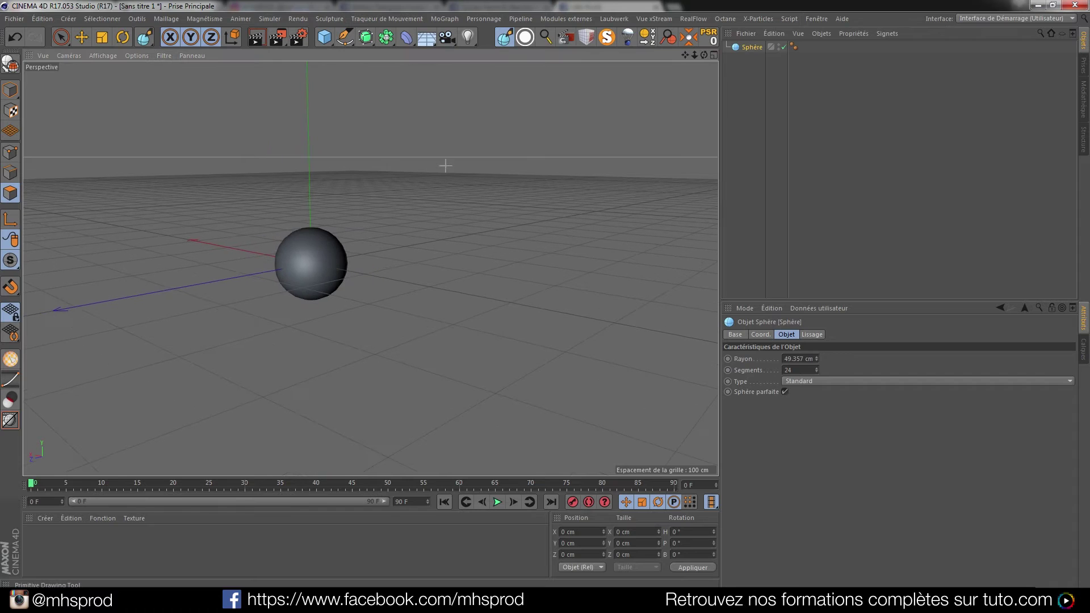
# Set the primitive type to Custom Object and add the sphere to the custom object list.
pyautogui.click(532, 38)
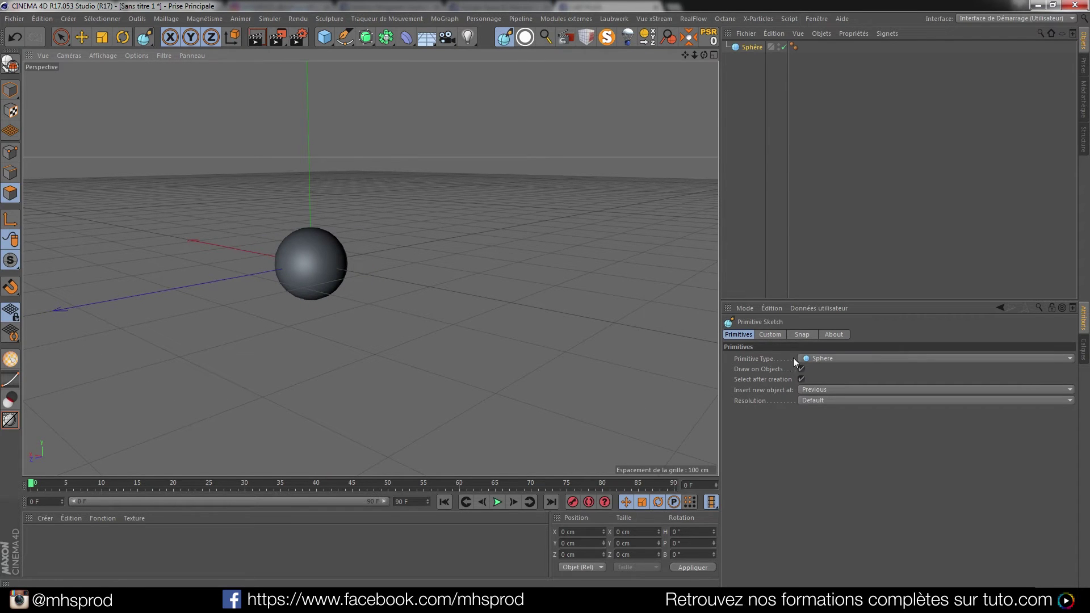
pyautogui.click(773, 335)
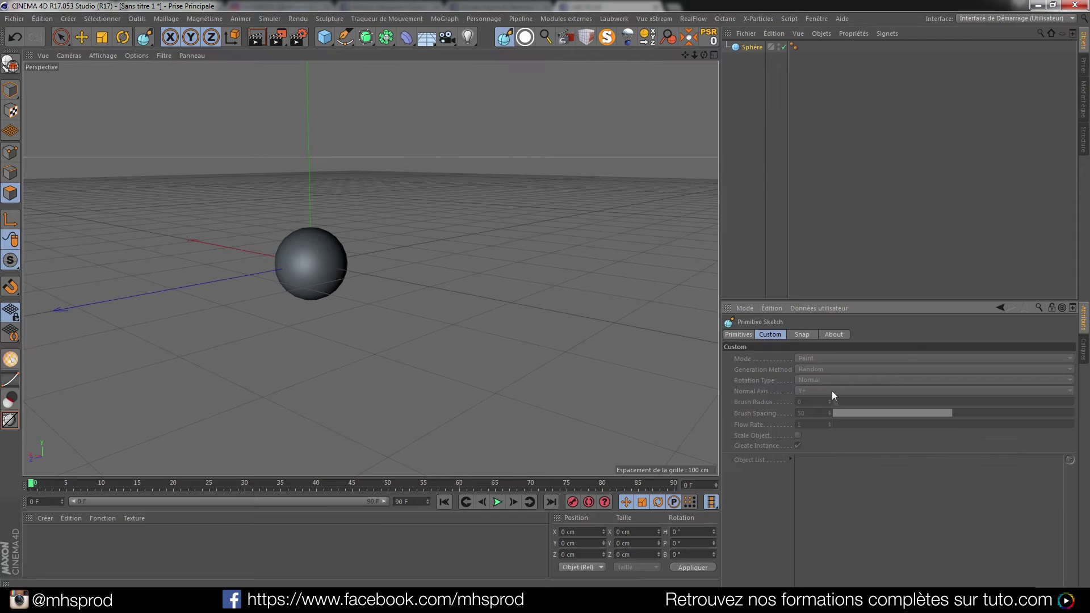
pyautogui.click(739, 335)
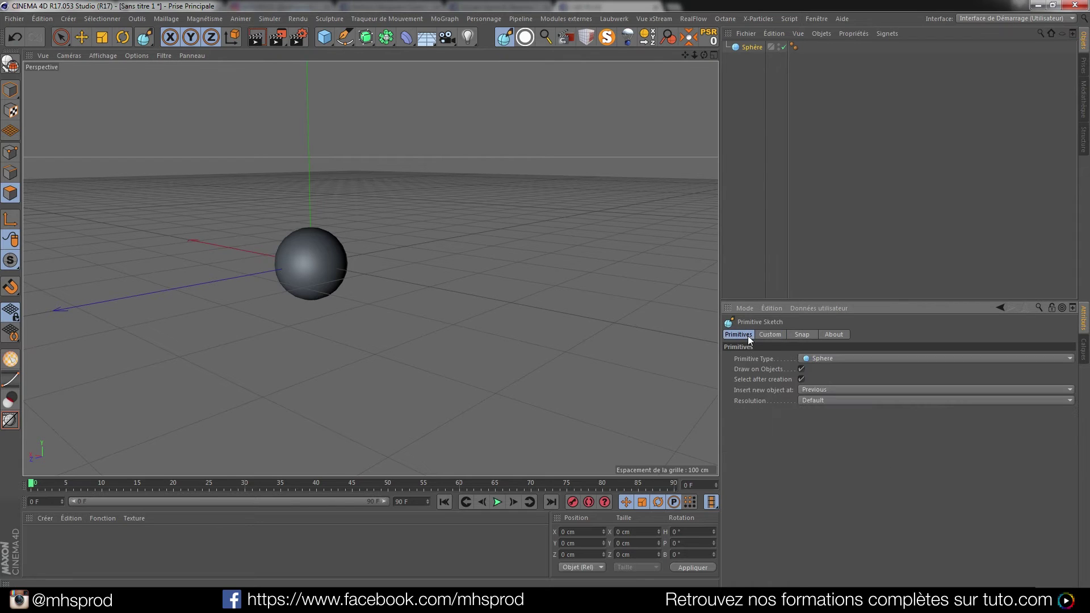
pyautogui.click(839, 359)
pyautogui.click(839, 348)
pyautogui.click(779, 335)
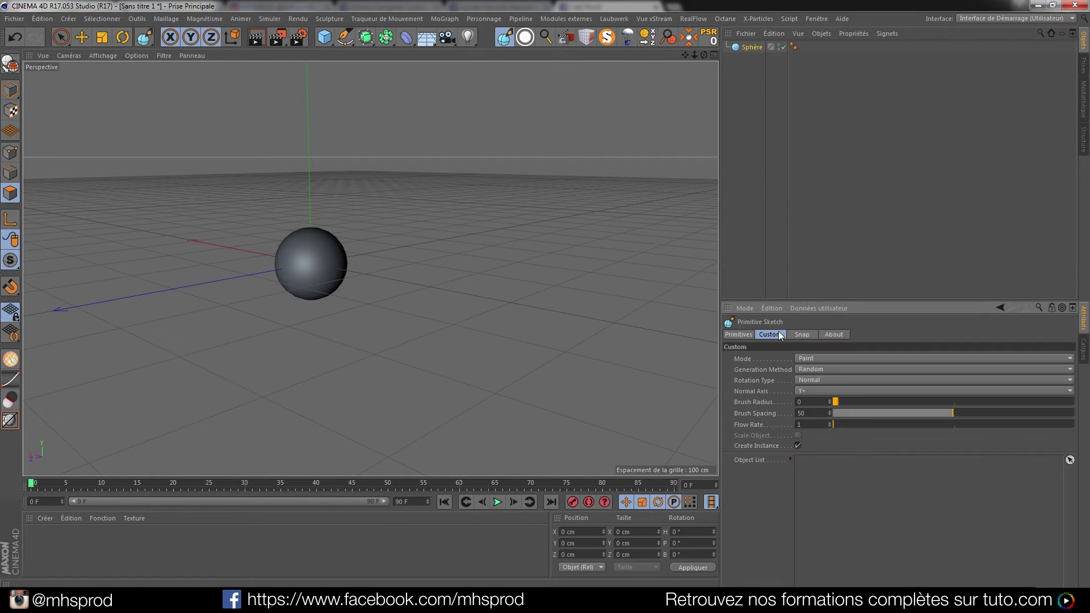
pyautogui.moveTo(752, 47)
pyautogui.mouseDown()
pyautogui.moveTo(823, 154)
pyautogui.moveTo(840, 504)
pyautogui.moveTo(896, 484)
pyautogui.mouseUp()
# Set the custom mode to Click and place a curved chain of eleven sphere instances starting from the original sphere.
pyautogui.click(816, 358)
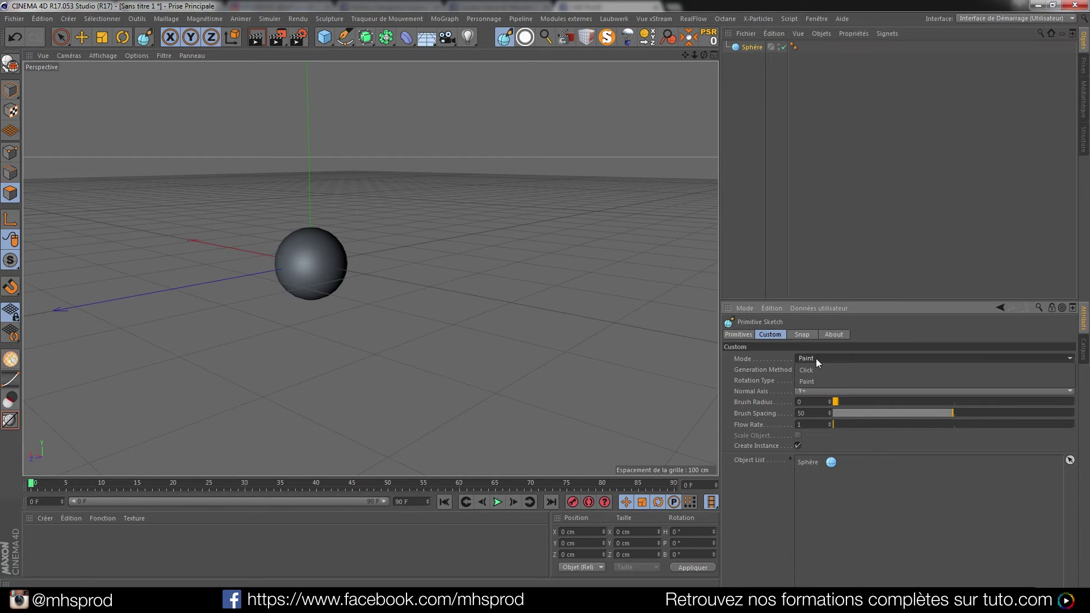
pyautogui.click(818, 369)
pyautogui.click(349, 262)
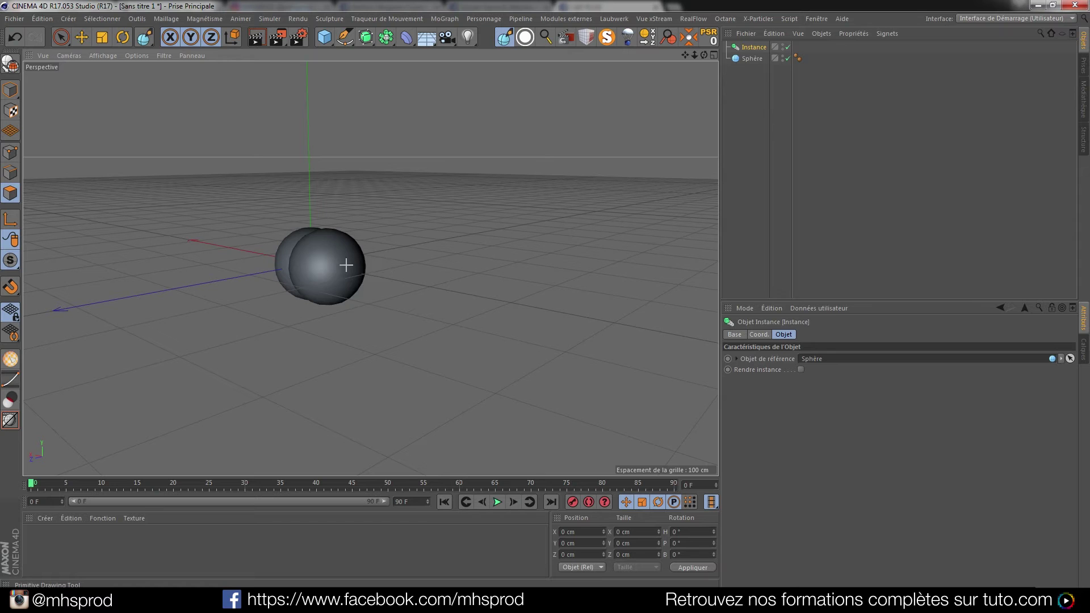
pyautogui.click(369, 252)
pyautogui.click(391, 238)
pyautogui.click(418, 223)
pyautogui.click(431, 221)
pyautogui.click(477, 239)
pyautogui.click(494, 273)
pyautogui.click(497, 312)
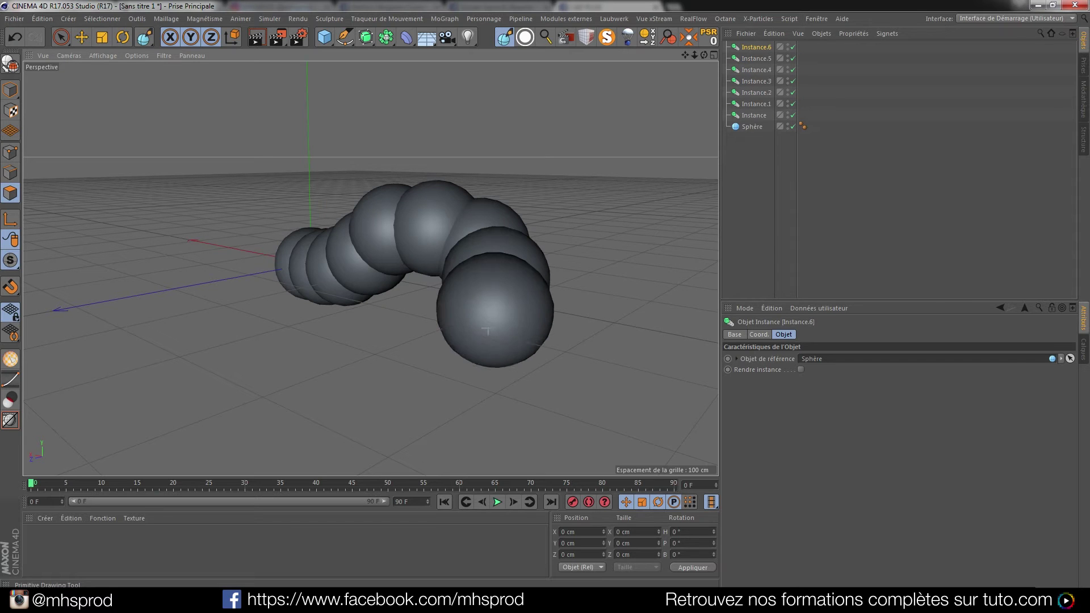
pyautogui.click(482, 346)
pyautogui.click(431, 366)
pyautogui.click(339, 375)
# Place three more sphere instances on the surface of the chain: at its start, its far end and its middle.
pyautogui.keyDown('alt'); pyautogui.moveTo(370, 363); pyautogui.dragTo(329, 360); pyautogui.keyUp('alt')
pyautogui.keyDown('alt'); pyautogui.moveTo(540, 264); pyautogui.dragTo(481, 299, button='right'); pyautogui.keyUp('alt')
pyautogui.keyDown('alt'); pyautogui.moveTo(479, 297); pyautogui.dragTo(416, 293); pyautogui.keyUp('alt')
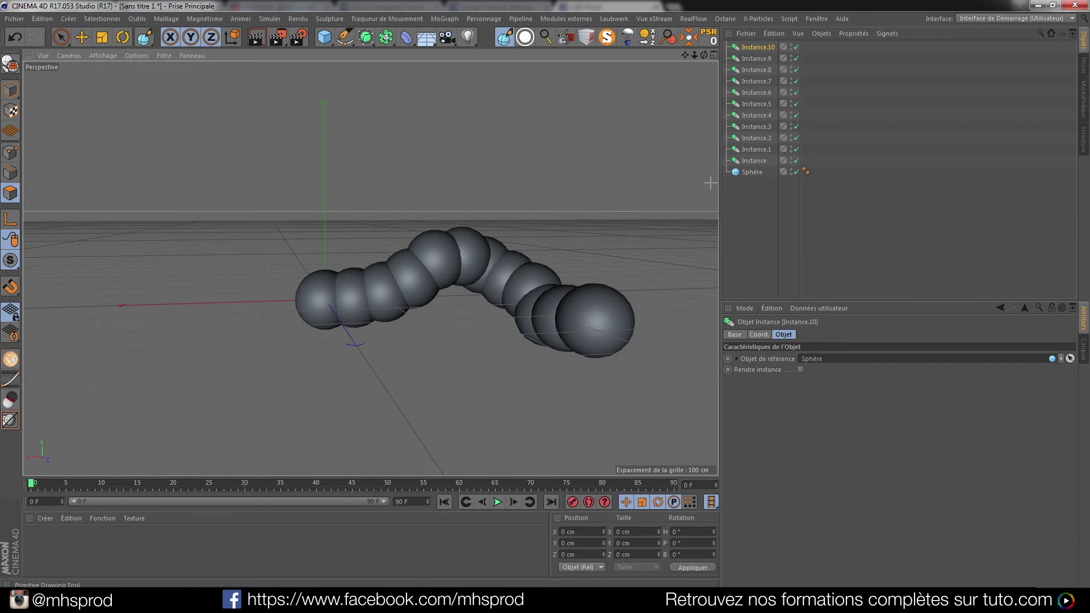
pyautogui.scroll(4, 263, 316)
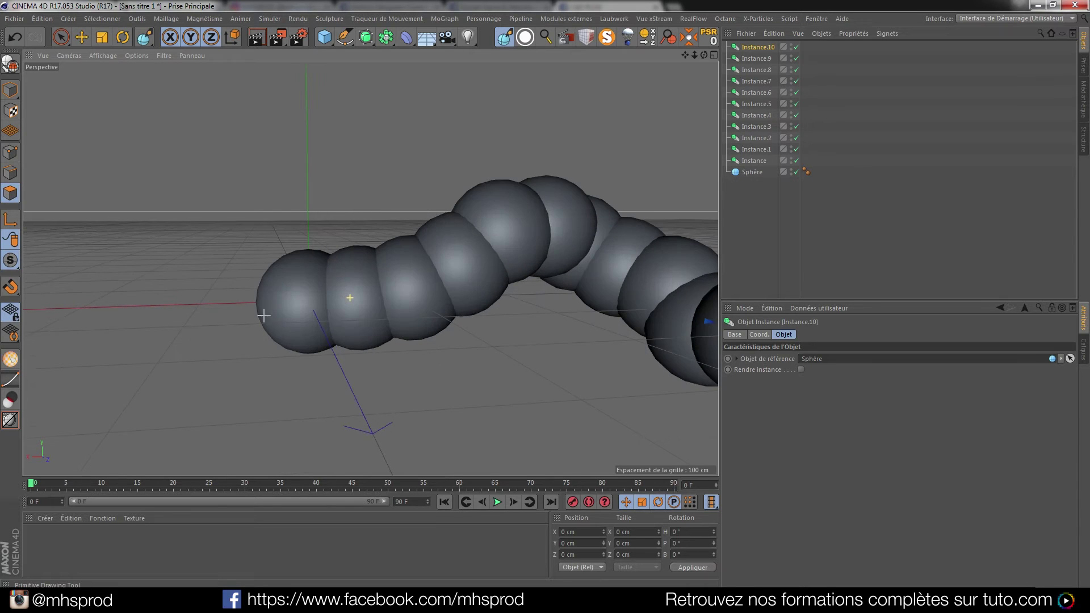
pyautogui.keyDown('alt'); pyautogui.moveTo(263, 315); pyautogui.dragTo(353, 291, button='middle'); pyautogui.keyUp('alt')
pyautogui.scroll(3, 369, 287)
pyautogui.click(377, 239)
pyautogui.scroll(-4, 526, 247)
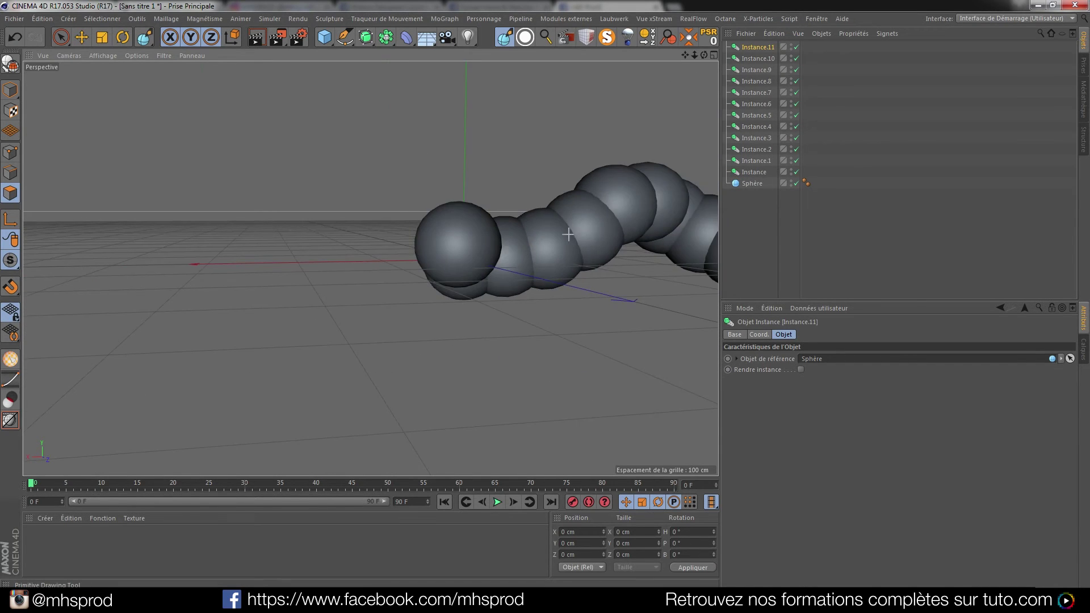
pyautogui.keyDown('alt'); pyautogui.moveTo(568, 234); pyautogui.dragTo(540, 355); pyautogui.keyUp('alt')
pyautogui.click(540, 353)
pyautogui.scroll(3, 377, 239)
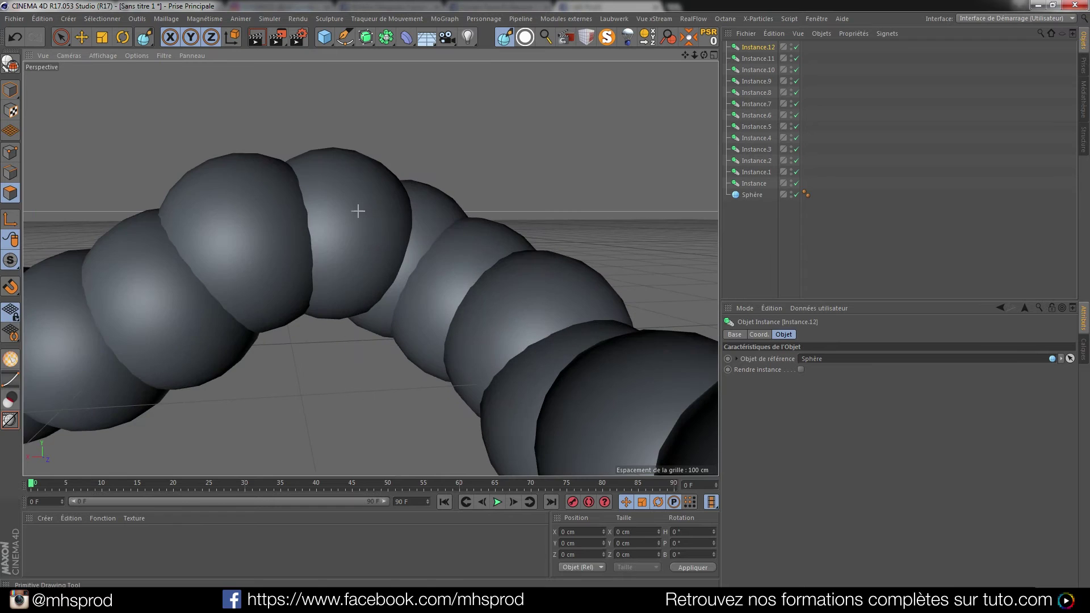
pyautogui.click(358, 211)
pyautogui.scroll(-5, 370, 250)
pyautogui.keyDown('alt'); pyautogui.moveTo(370, 250); pyautogui.dragTo(342, 306); pyautogui.keyUp('alt')
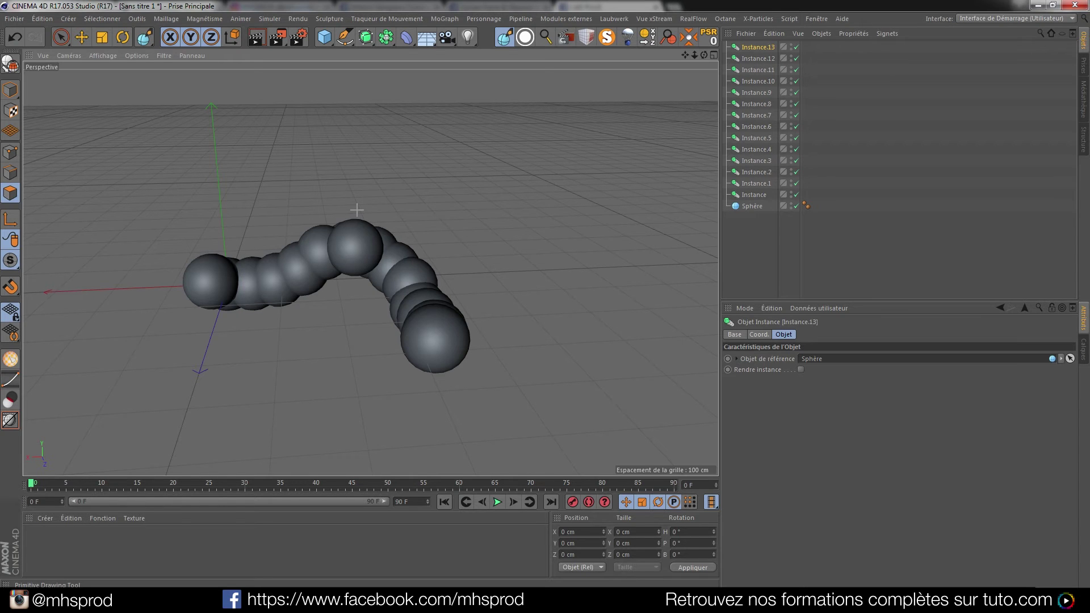
# Switch the custom mode to Paint and paint long looping trails of sphere instances around the existing chain.
pyautogui.moveTo(340, 252)
pyautogui.keyDown('alt'); pyautogui.mouseDown()
pyautogui.moveTo(273, 261)
pyautogui.moveTo(379, 250)
pyautogui.moveTo(370, 243)
pyautogui.mouseUp(); pyautogui.keyUp('alt')
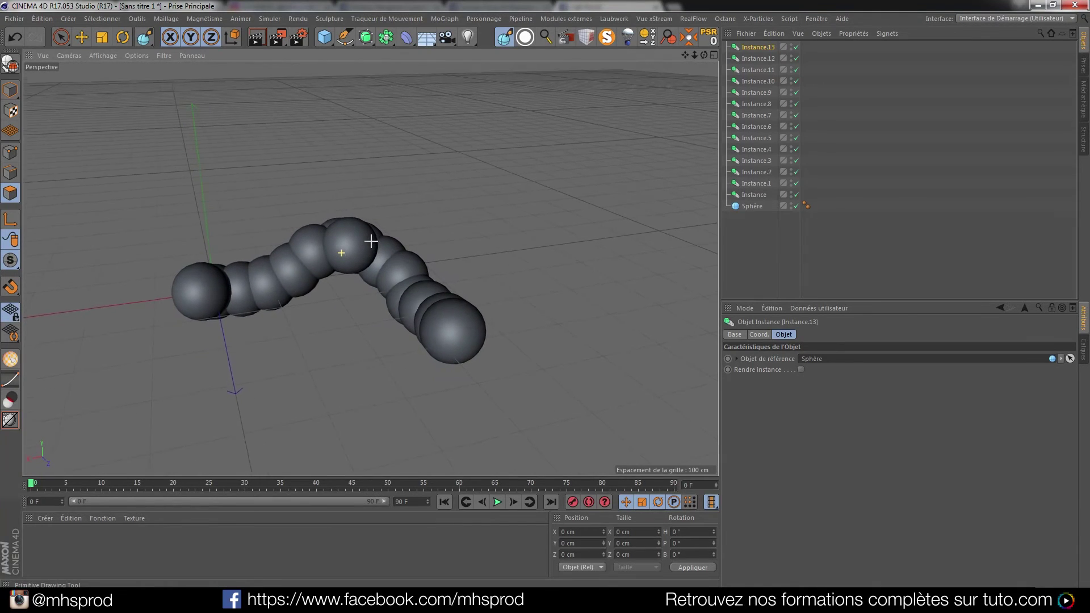
pyautogui.click(503, 41)
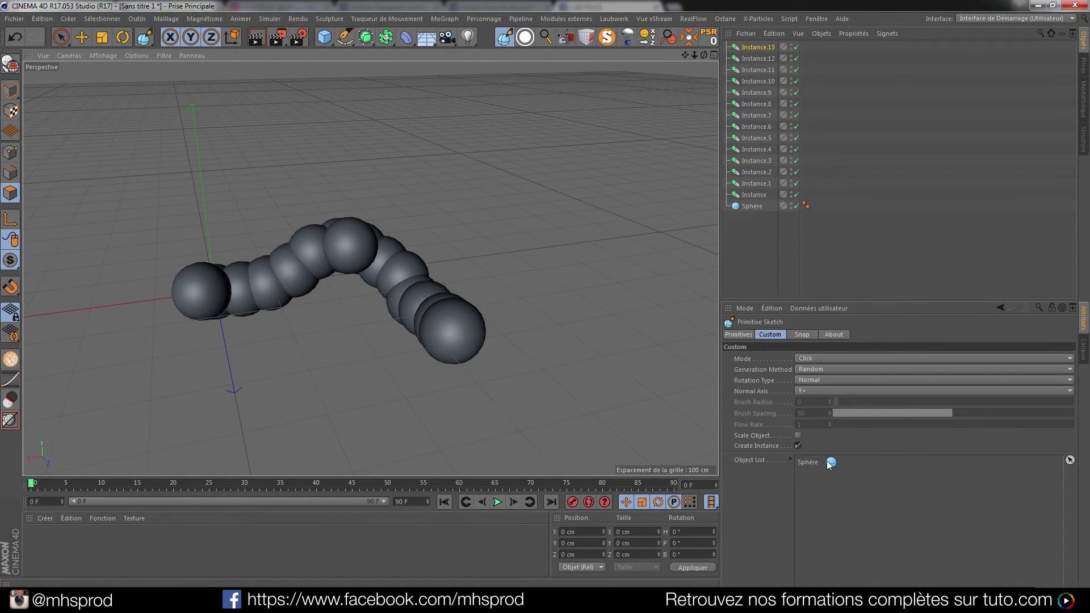
pyautogui.click(827, 359)
pyautogui.click(830, 379)
pyautogui.moveTo(475, 323)
pyautogui.mouseDown()
pyautogui.moveTo(557, 225)
pyautogui.moveTo(295, 91)
pyautogui.moveTo(80, 304)
pyautogui.moveTo(511, 443)
pyautogui.moveTo(653, 163)
pyautogui.moveTo(511, 90)
pyautogui.moveTo(369, 210)
pyautogui.moveTo(329, 352)
pyautogui.moveTo(542, 200)
pyautogui.mouseUp()
pyautogui.keyDown('alt'); pyautogui.moveTo(435, 339); pyautogui.dragTo(432, 300); pyautogui.keyUp('alt')
pyautogui.scroll(-5, 431, 287)
pyautogui.scroll(4, 431, 301)
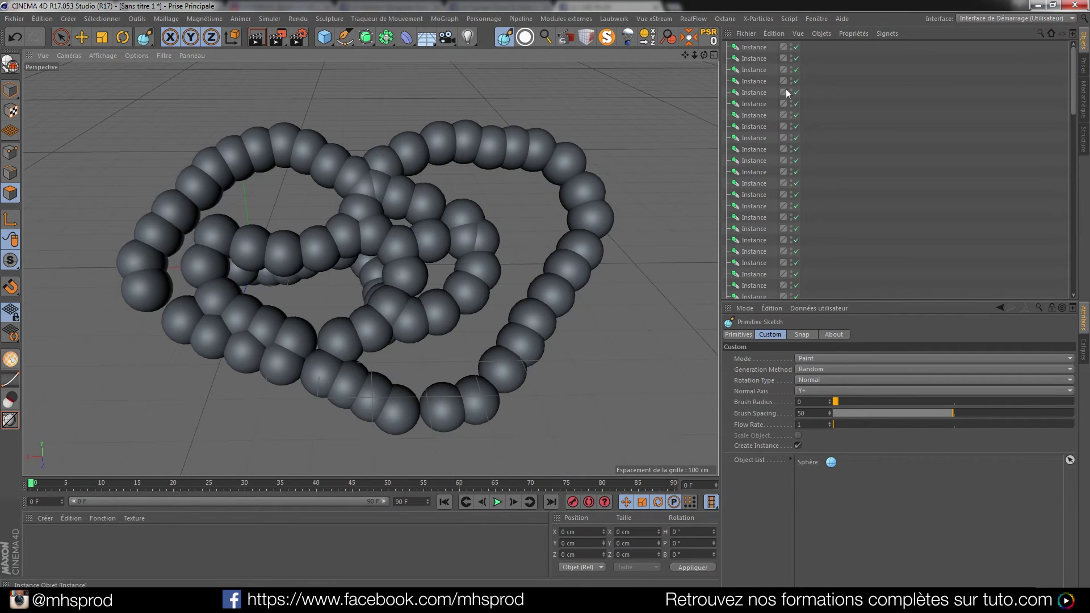
# Set the custom generation method to Sequential and check the available rotation types, keeping Normal.
pyautogui.click(818, 370)
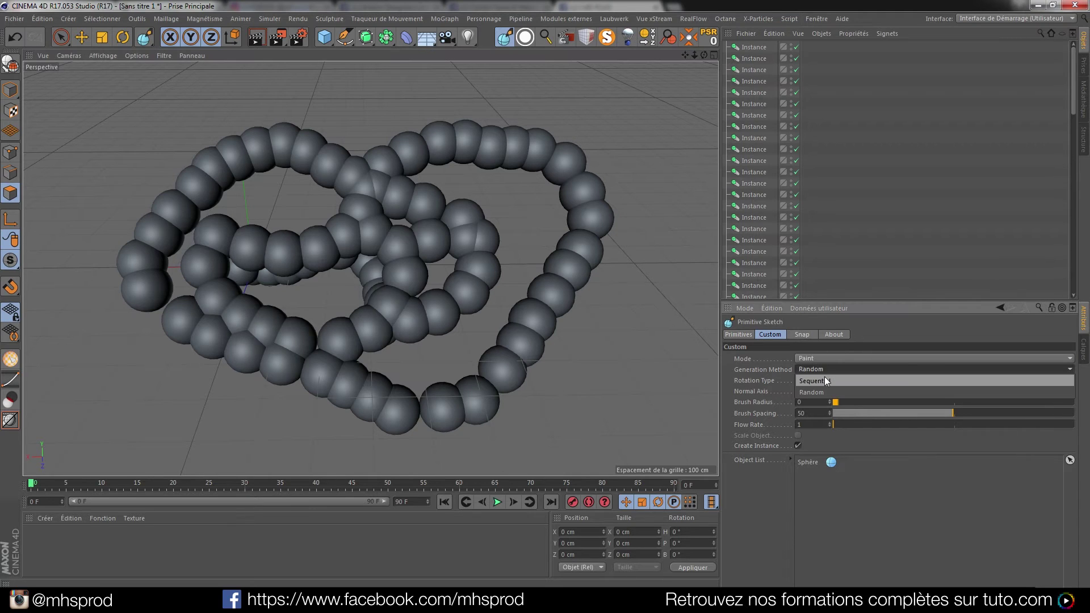
pyautogui.click(824, 378)
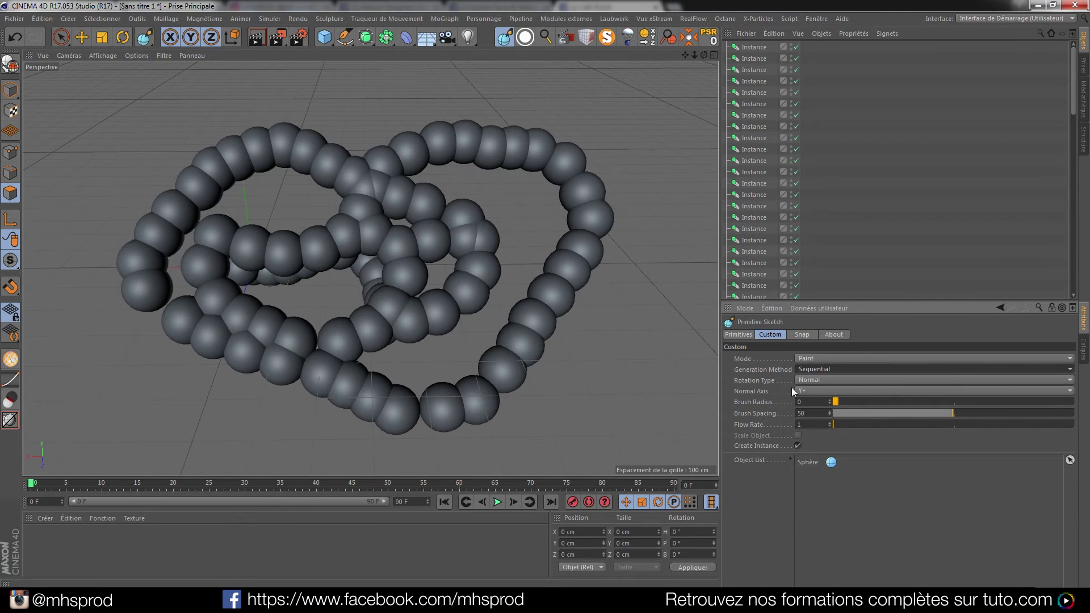
pyautogui.click(817, 380)
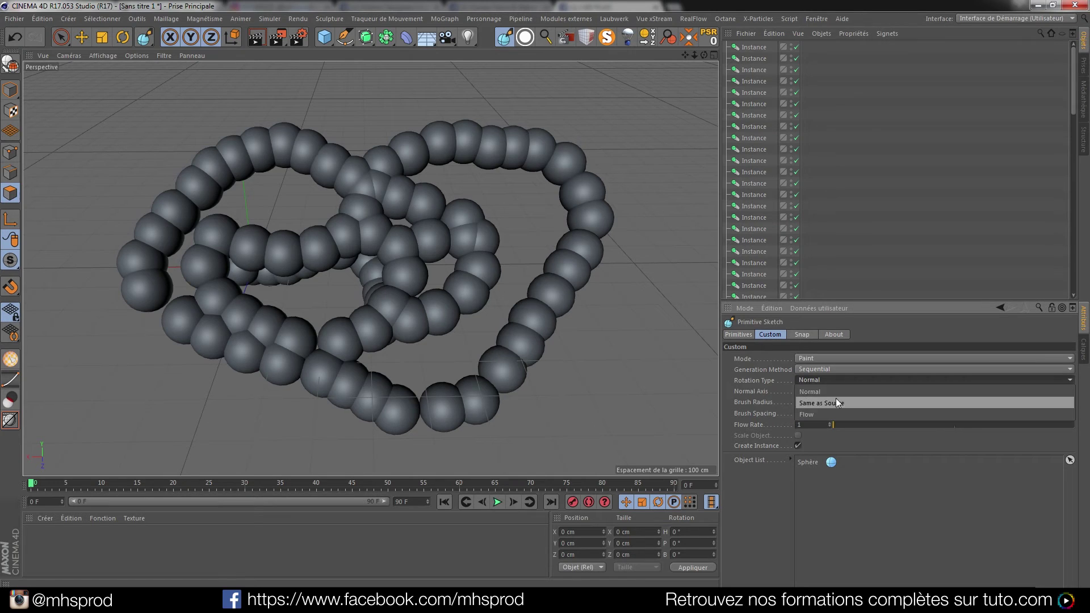
pyautogui.click(761, 375)
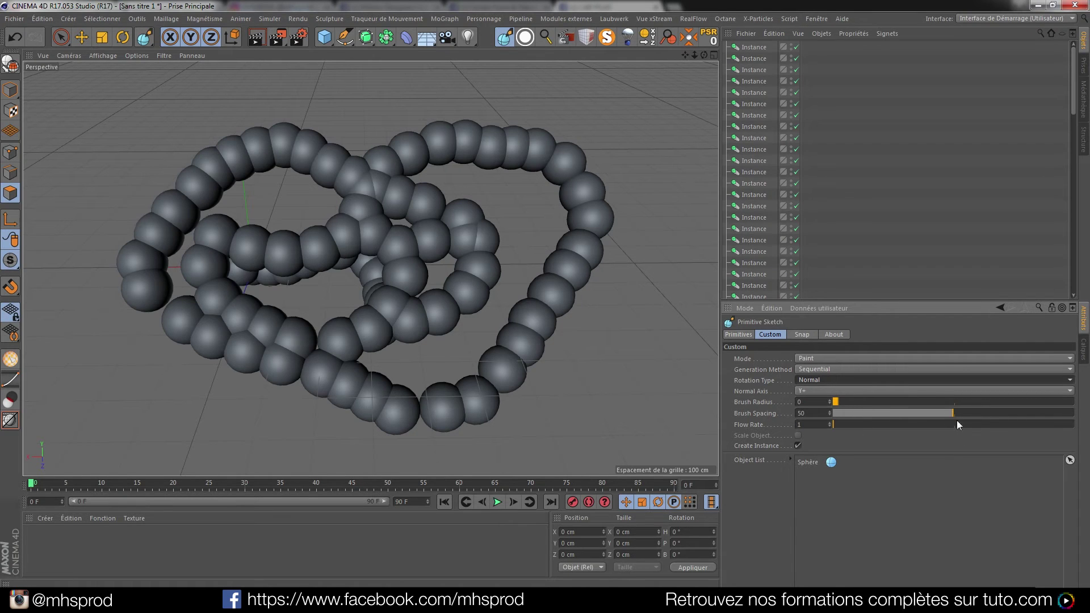
# Turn off instance creation and paint a short curved trail of six real spheres from the lower end of the large loop.
pyautogui.click(797, 445)
pyautogui.moveTo(500, 360)
pyautogui.mouseDown()
pyautogui.moveTo(548, 386)
pyautogui.moveTo(631, 347)
pyautogui.mouseUp()
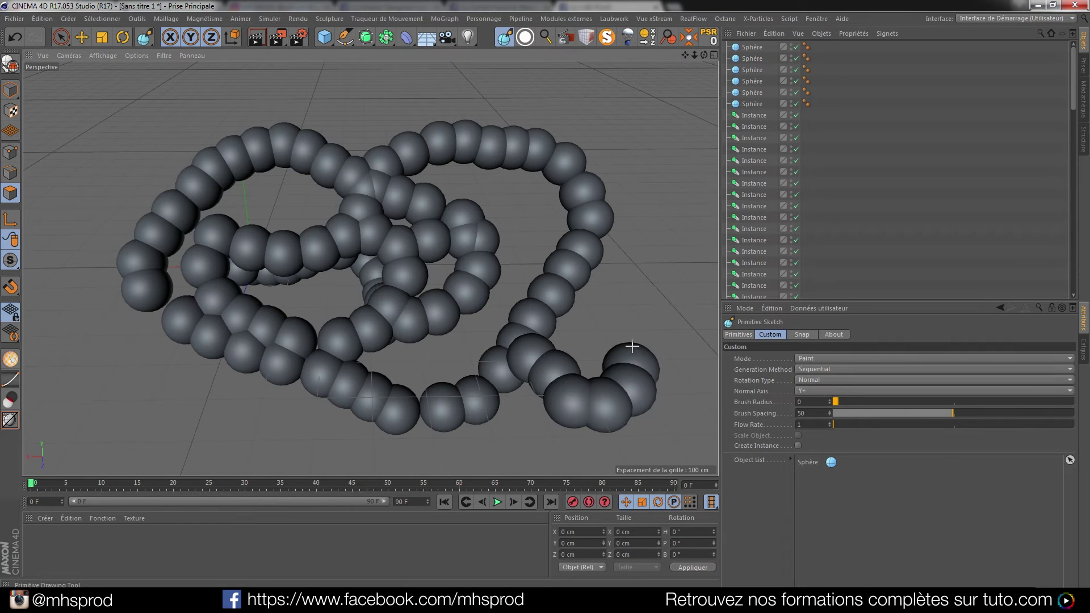
# Select the six newly painted spheres in the object list and delete them.
pyautogui.click(750, 105)
pyautogui.click(752, 47)
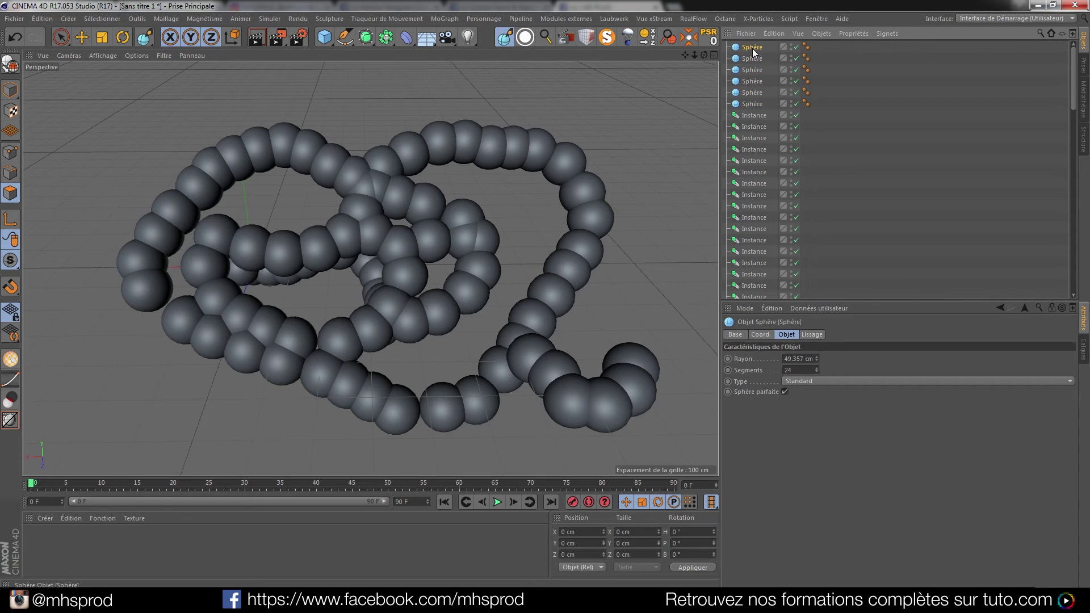
pyautogui.click(750, 105)
pyautogui.press('Delete')
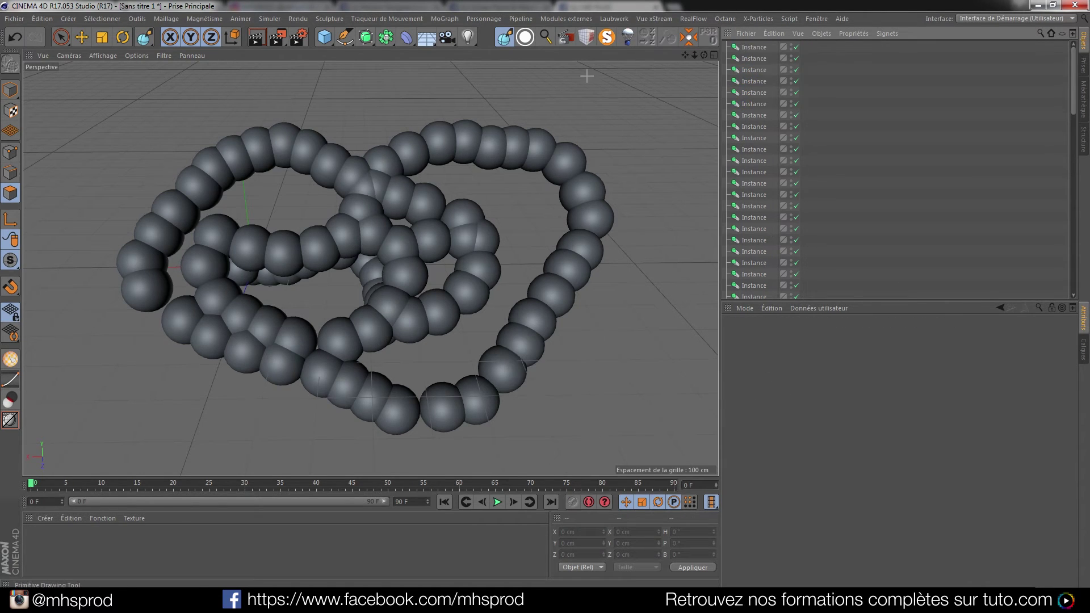
# Reactivate Primitive Sketch and examine its Snap settings alongside the program's own snapping options.
pyautogui.click(506, 35)
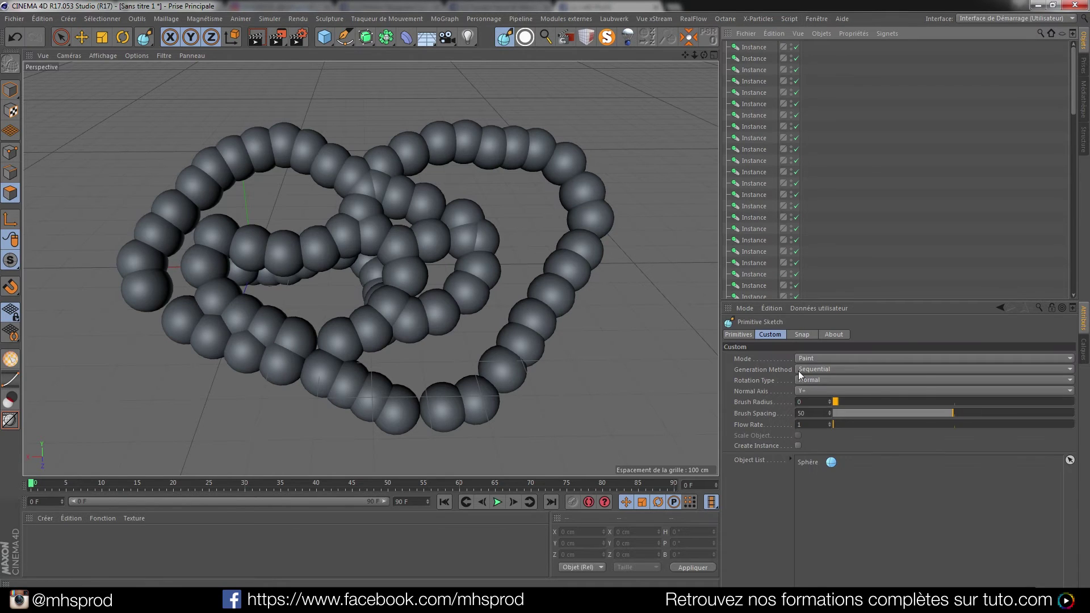
pyautogui.click(801, 336)
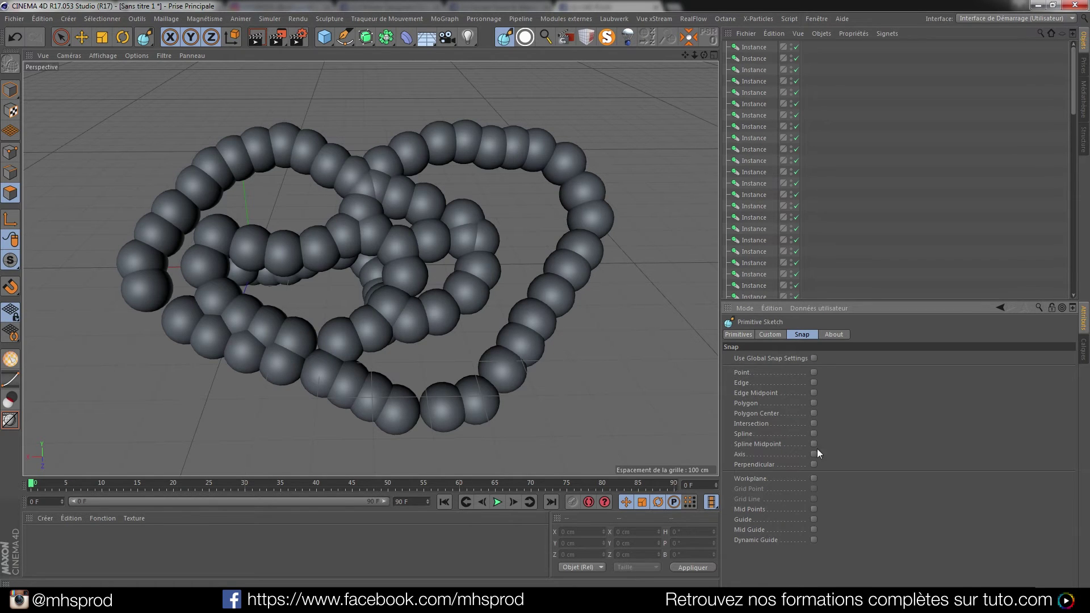
pyautogui.click(15, 288)
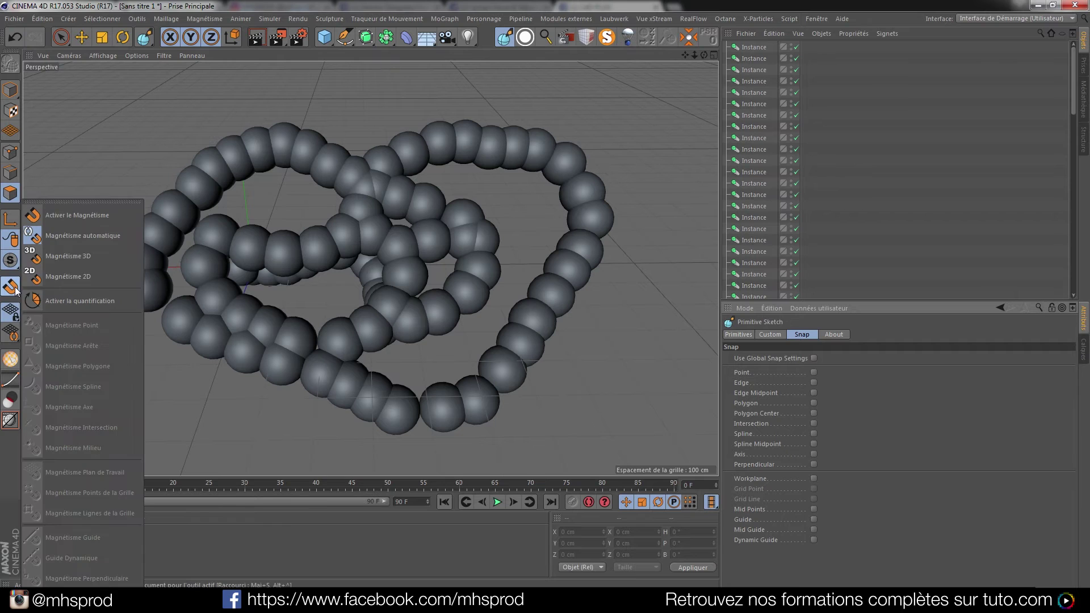
pyautogui.click(16, 290)
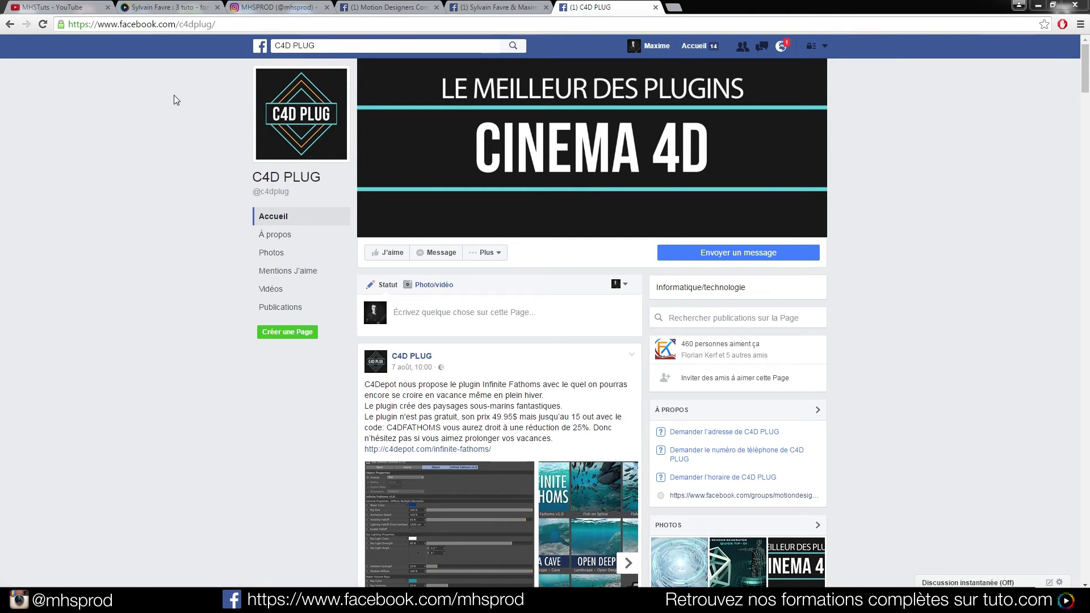
# Switch to the browser and look through the MHSTuts YouTube channel's home page and its playlists.
pyautogui.click(67, 11)
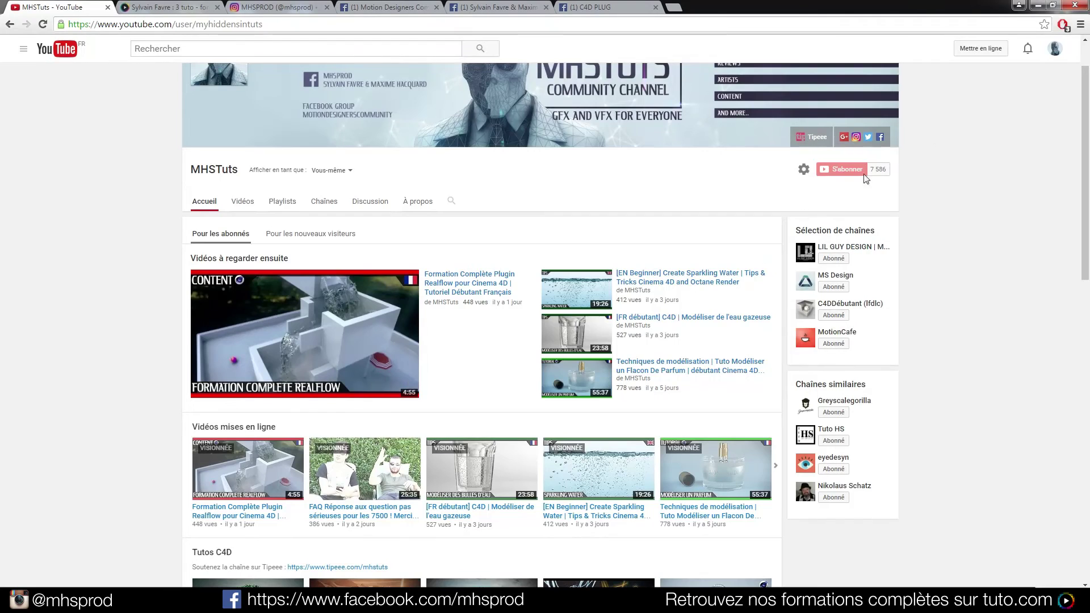
pyautogui.scroll(-1, 966, 234)
pyautogui.scroll(-1, 965, 233)
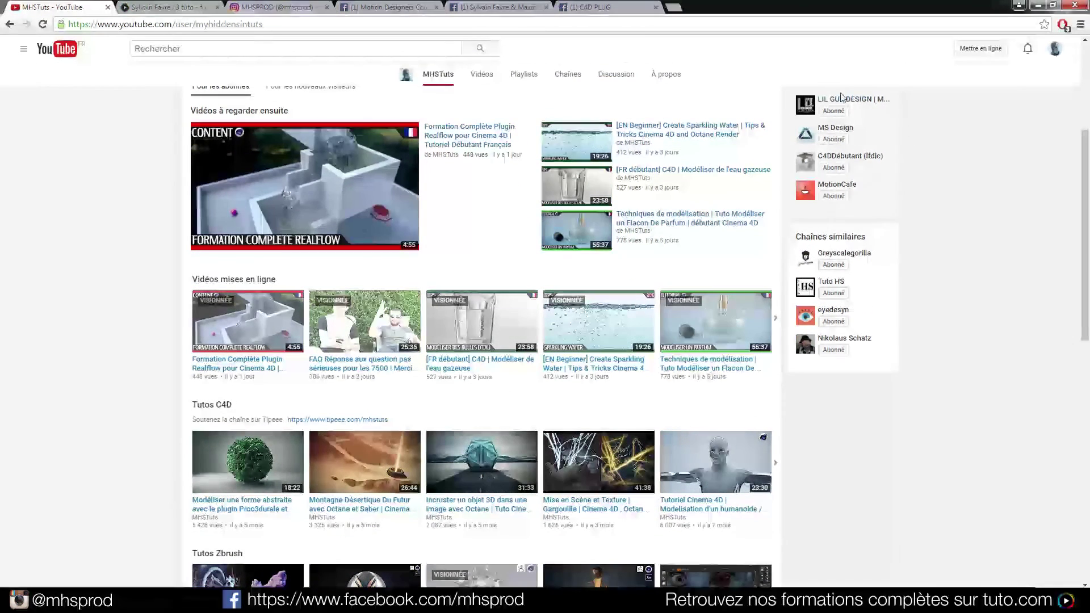
pyautogui.scroll(1, 917, 126)
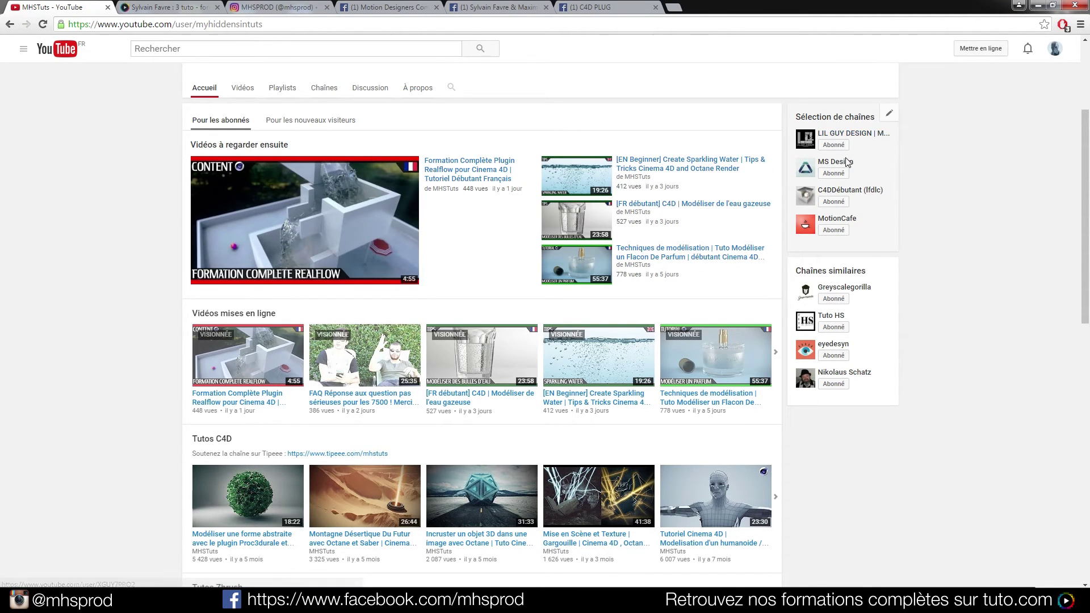
pyautogui.click(805, 176)
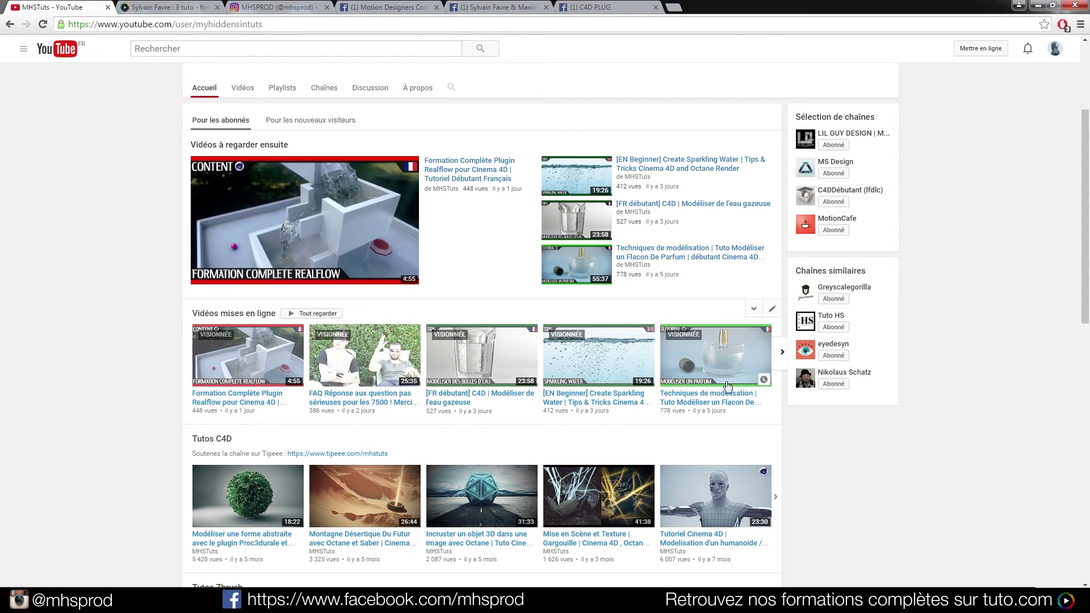
pyautogui.scroll(1, 155, 289)
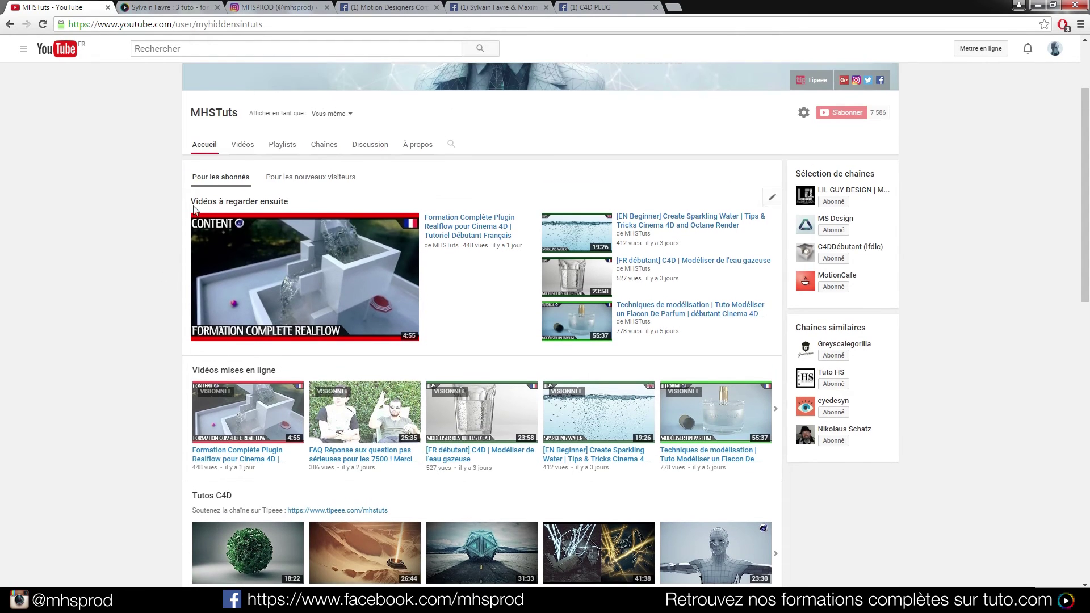
pyautogui.click(278, 148)
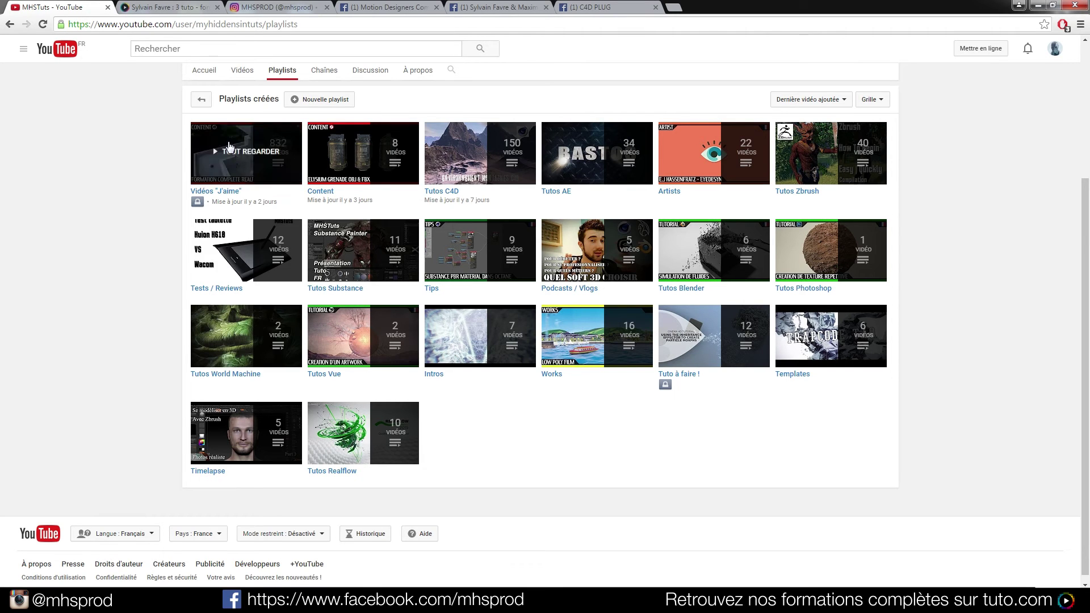
# View the mhsprod trainer page on tuto.com and its published courses, comparing it with the YouTube playlists.
pyautogui.click(164, 7)
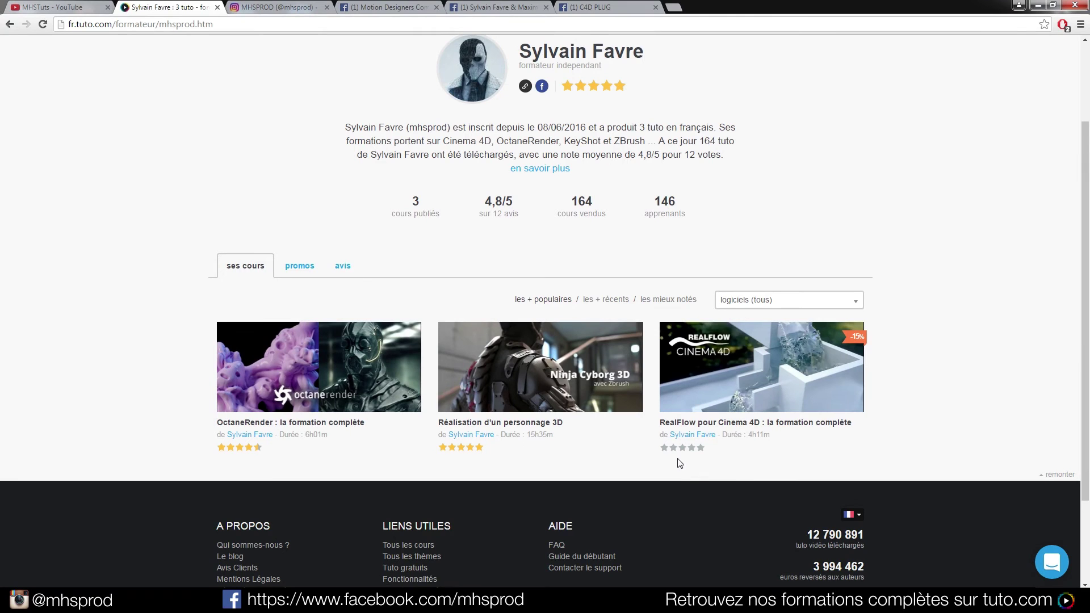
pyautogui.hotkey('ctrl', '1')
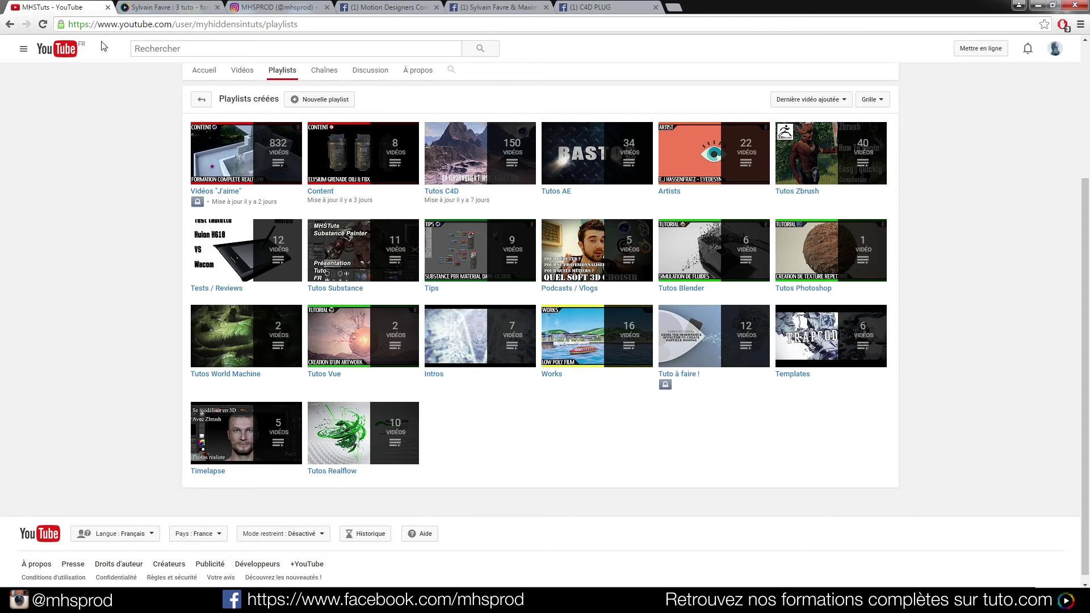
pyautogui.click(153, 9)
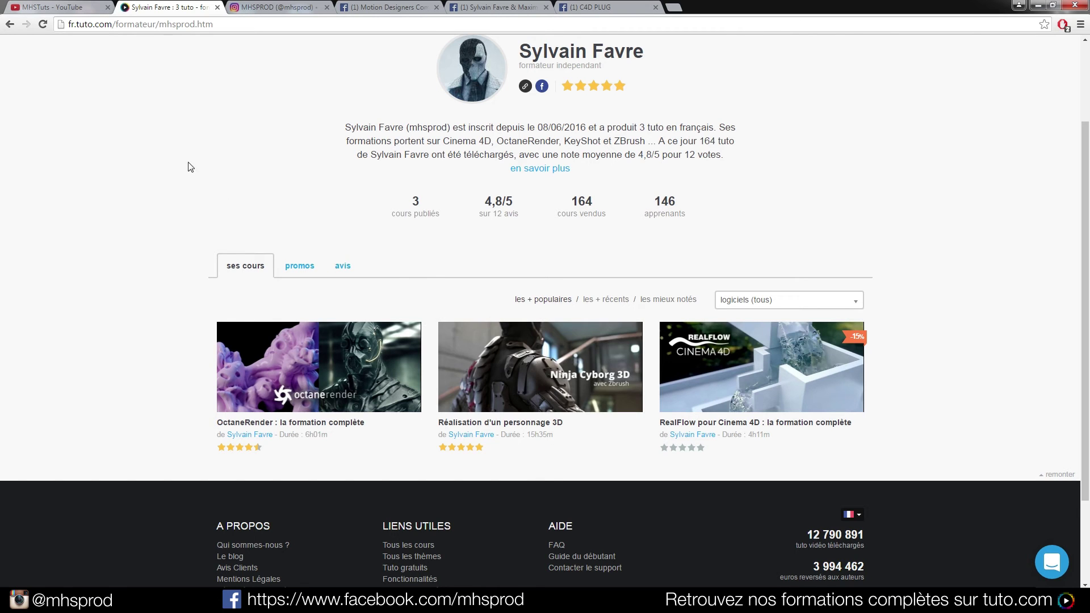
# Browse the mhsprod Instagram profile, play the kitchen spice shelf video post and close it.
pyautogui.click(270, 8)
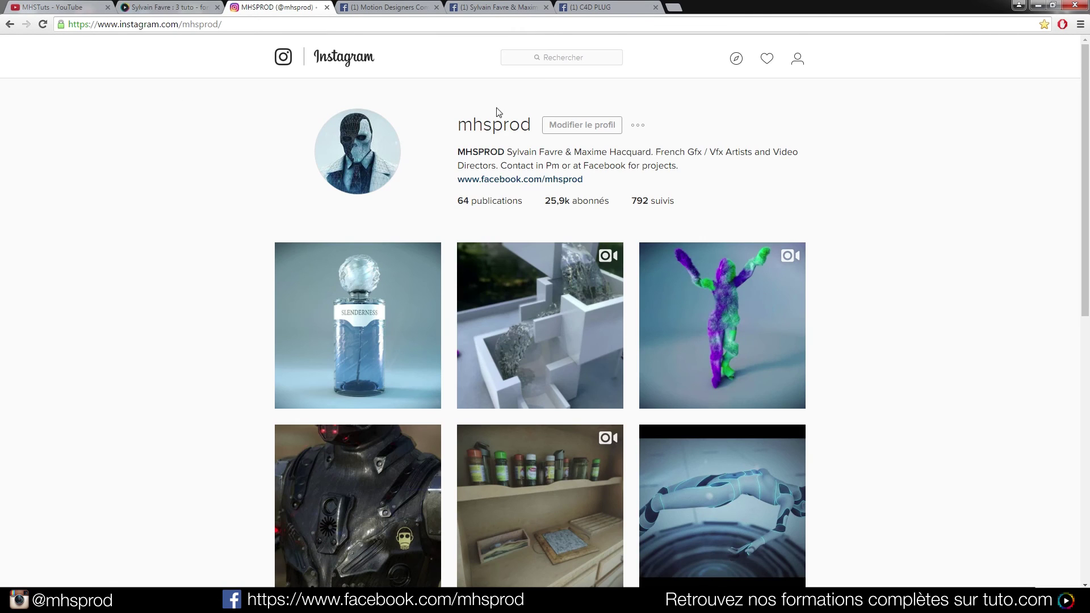
pyautogui.scroll(-1, 446, 117)
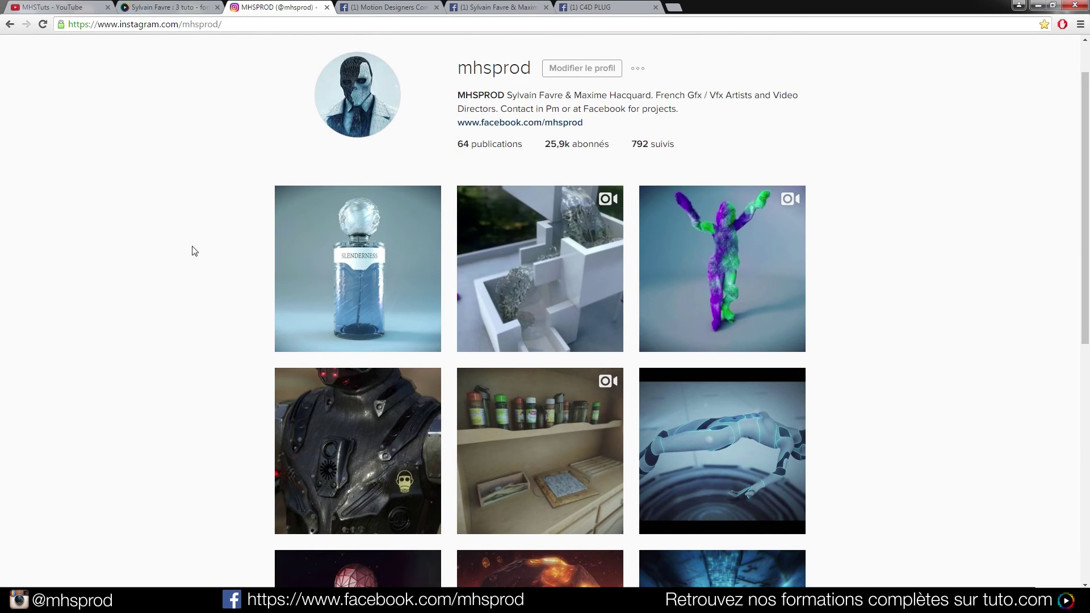
pyautogui.scroll(-4, 193, 251)
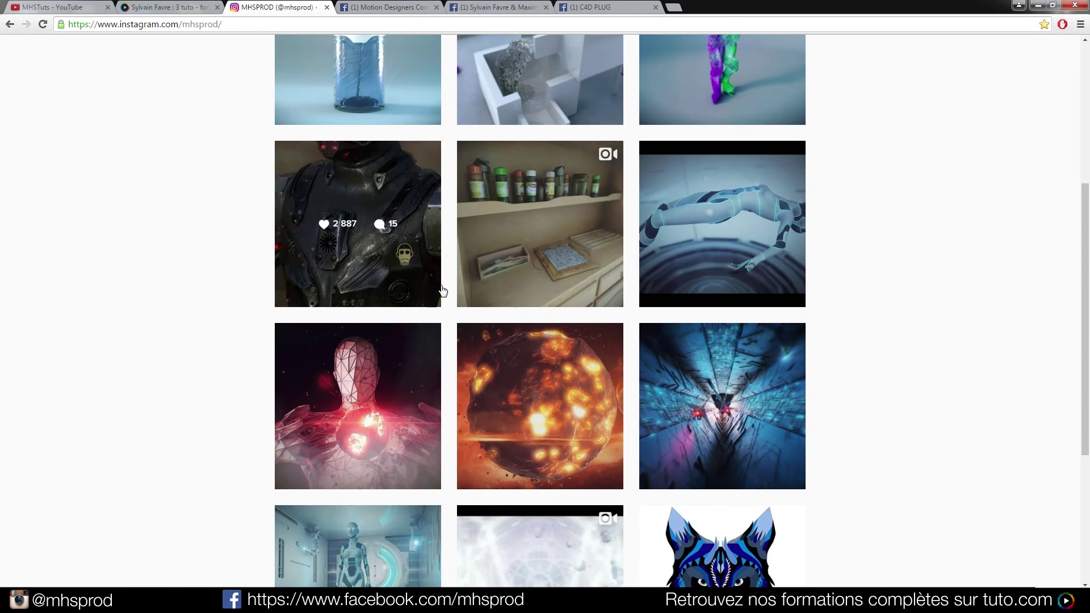
pyautogui.click(500, 213)
pyautogui.click(451, 311)
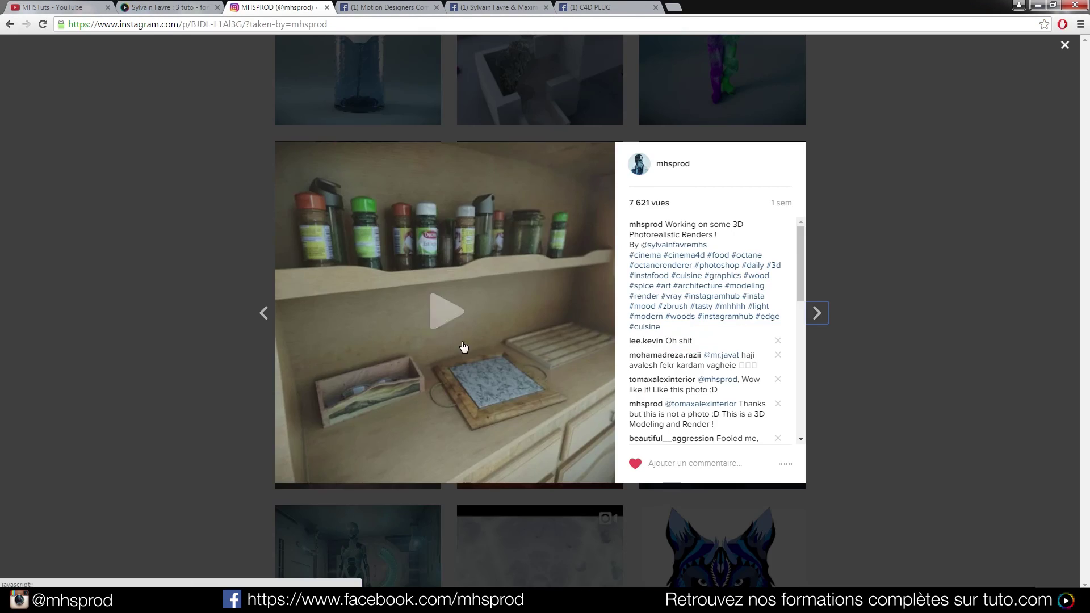
pyautogui.click(226, 377)
# Load more posts on the Instagram profile, look through the gallery of renders and return to the profile header.
pyautogui.scroll(-5, 924, 326)
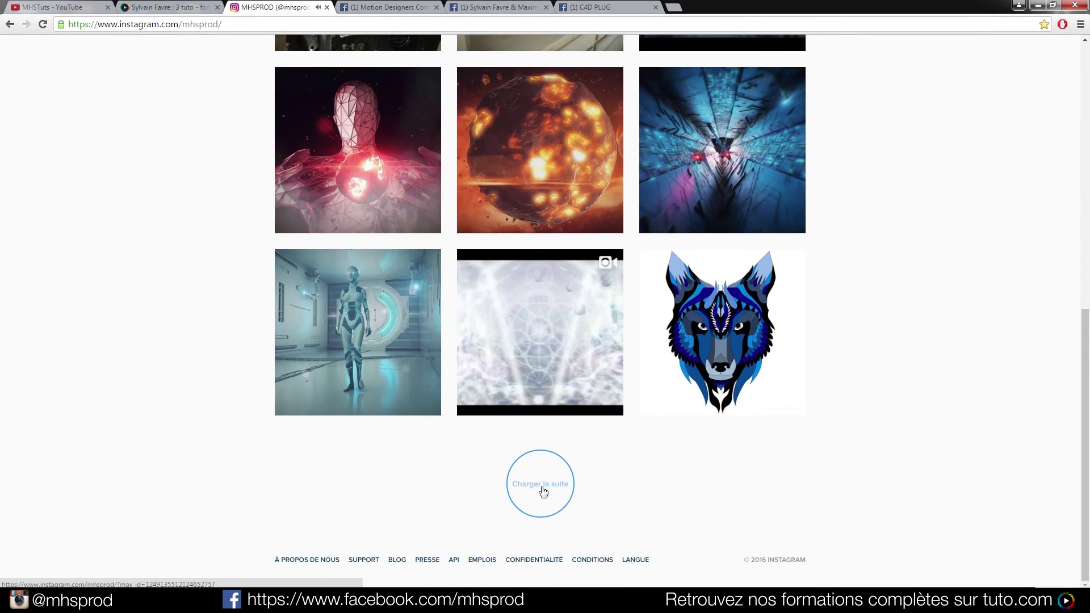
pyautogui.click(543, 490)
pyautogui.scroll(-2, 193, 369)
pyautogui.scroll(-5, 274, 295)
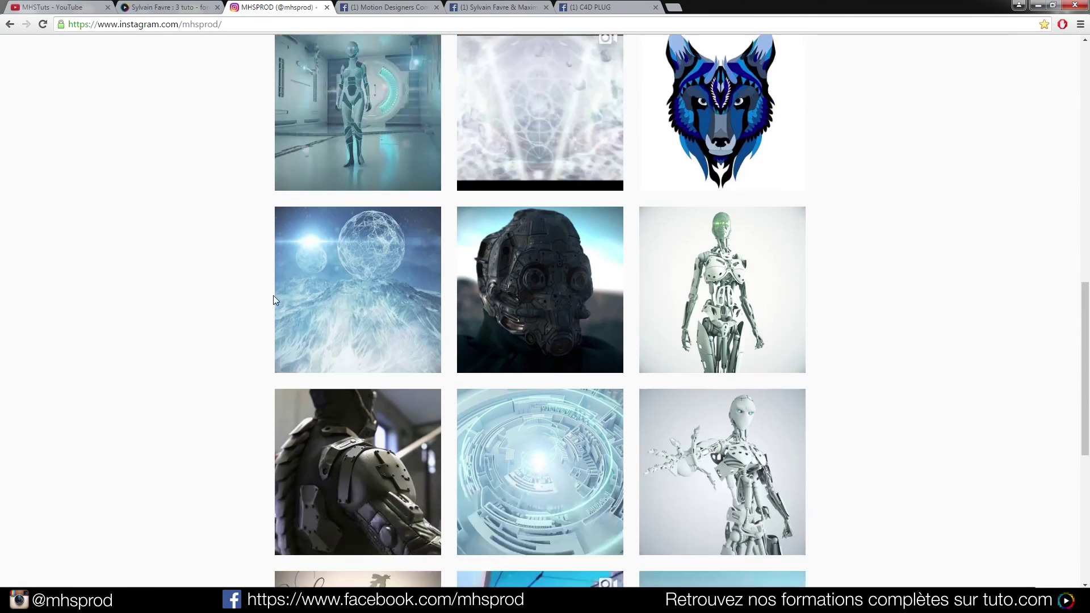
pyautogui.scroll(-9, 705, 402)
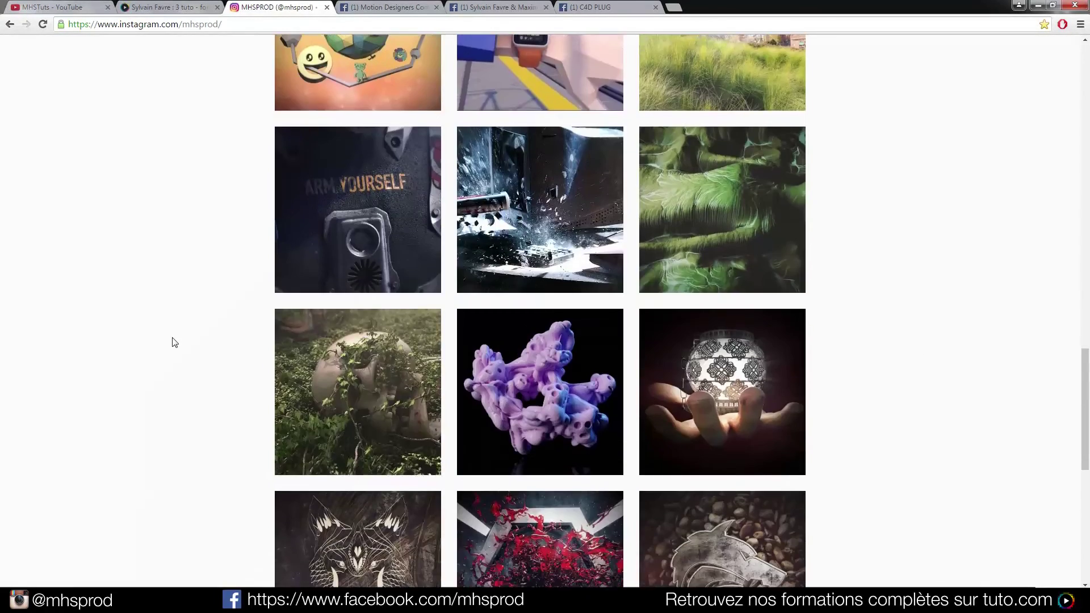
pyautogui.scroll(-5, 709, 304)
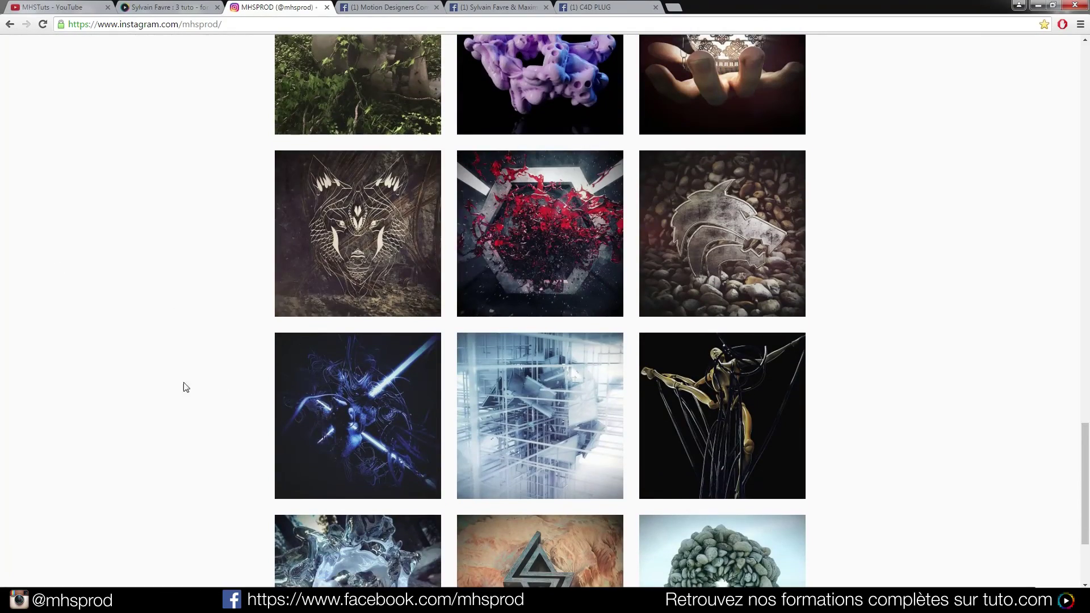
pyautogui.scroll(-3, 193, 358)
pyautogui.scroll(-5, 205, 326)
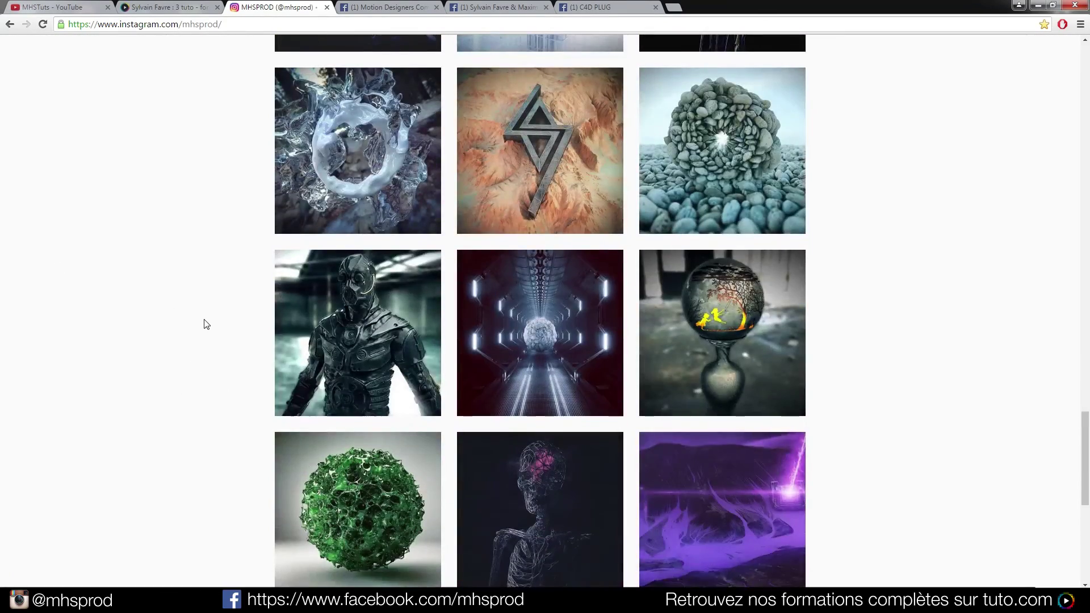
pyautogui.scroll(20, 209, 319)
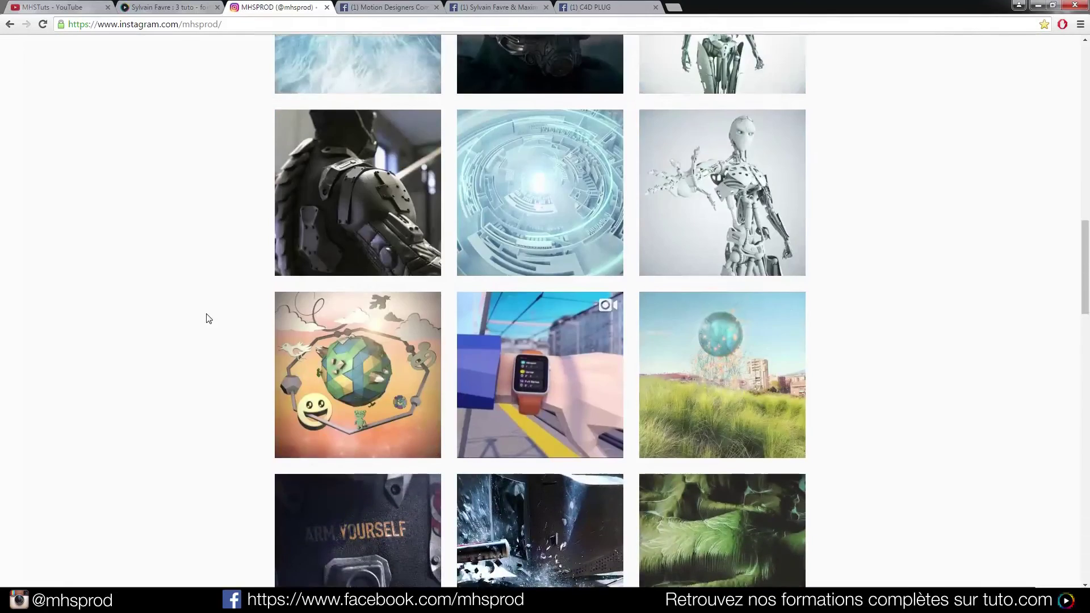
pyautogui.scroll(10, 209, 318)
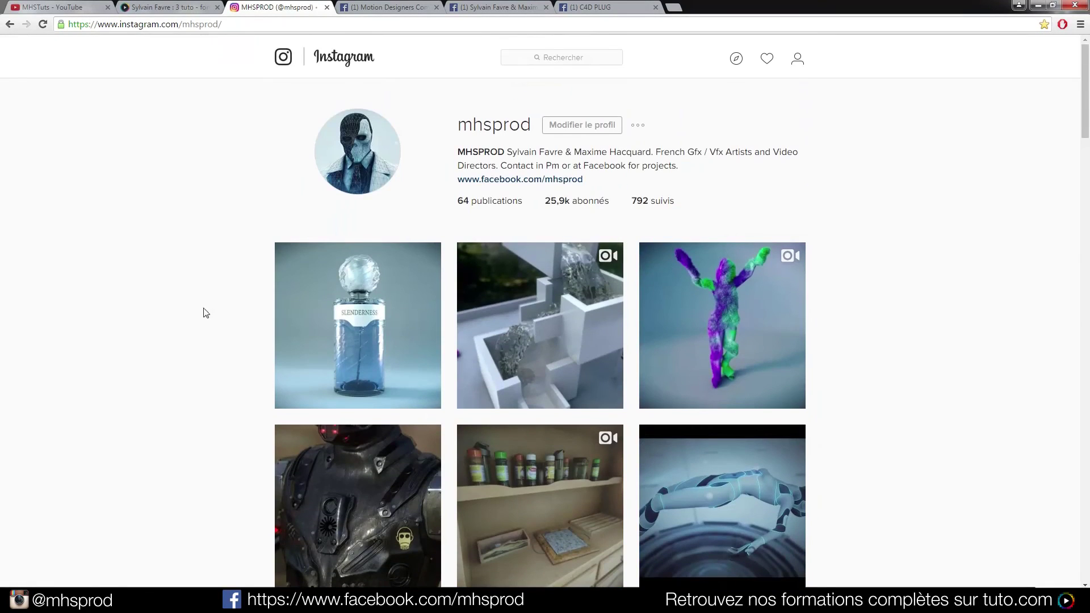
# Open the Motion Designers Community Facebook group and look through its recent member posts.
pyautogui.click(387, 11)
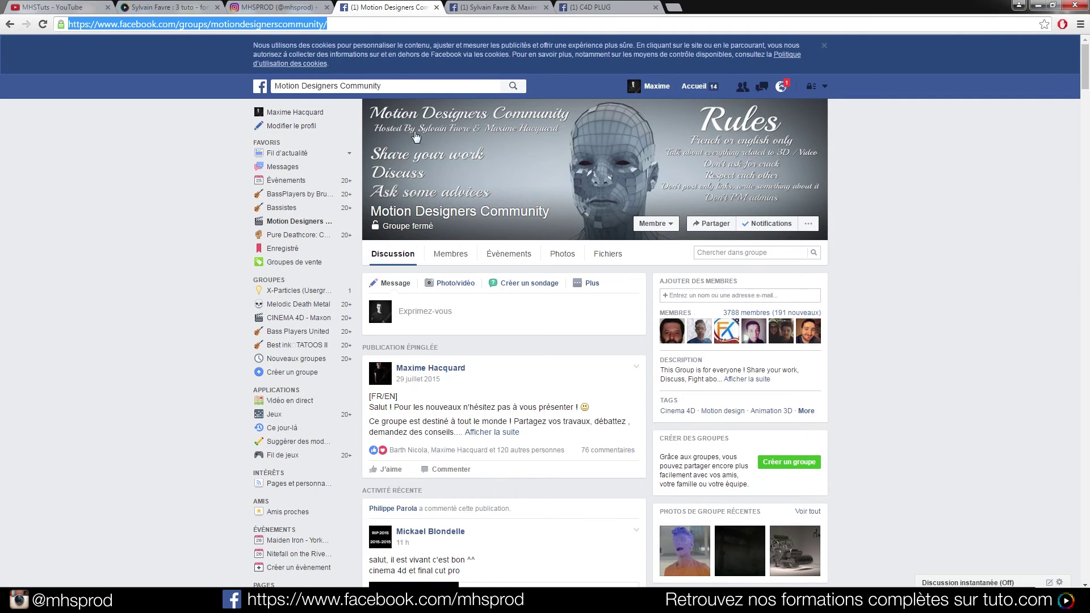
pyautogui.scroll(-15, 527, 278)
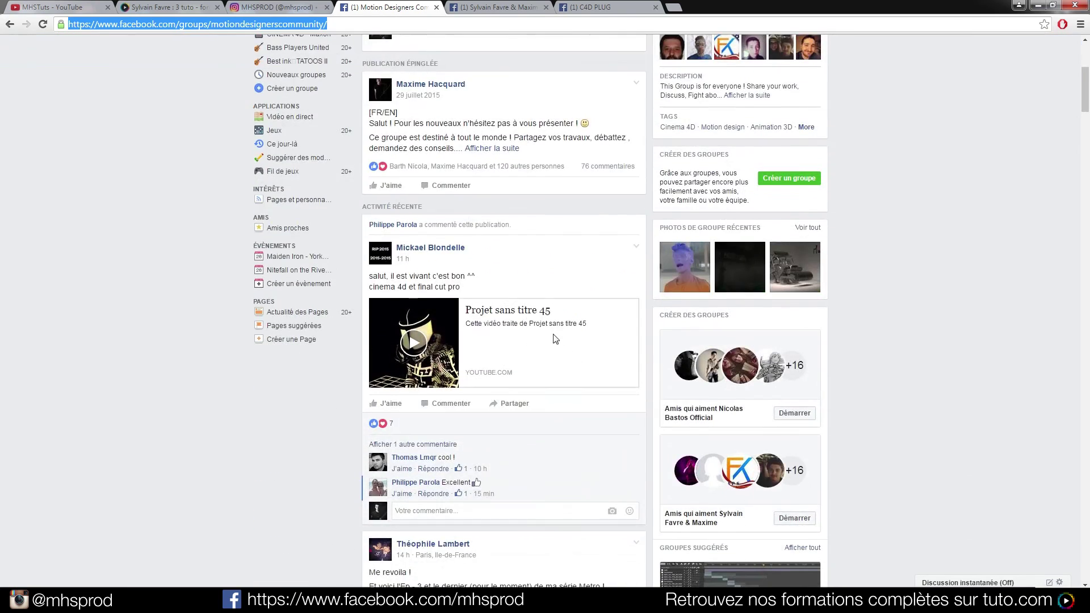
pyautogui.scroll(-20, 470, 302)
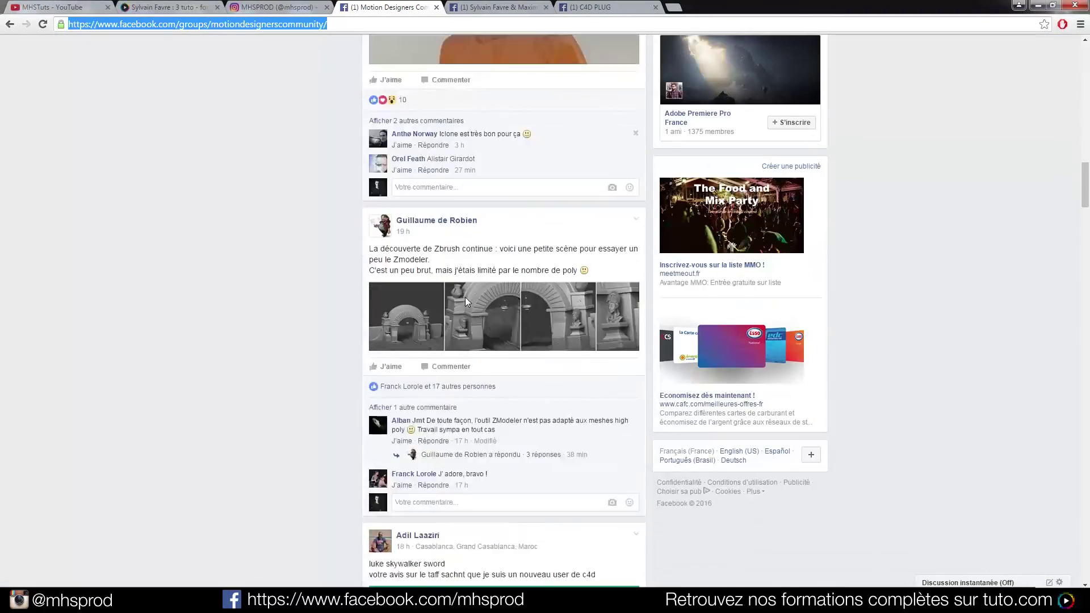
pyautogui.scroll(-20, 467, 302)
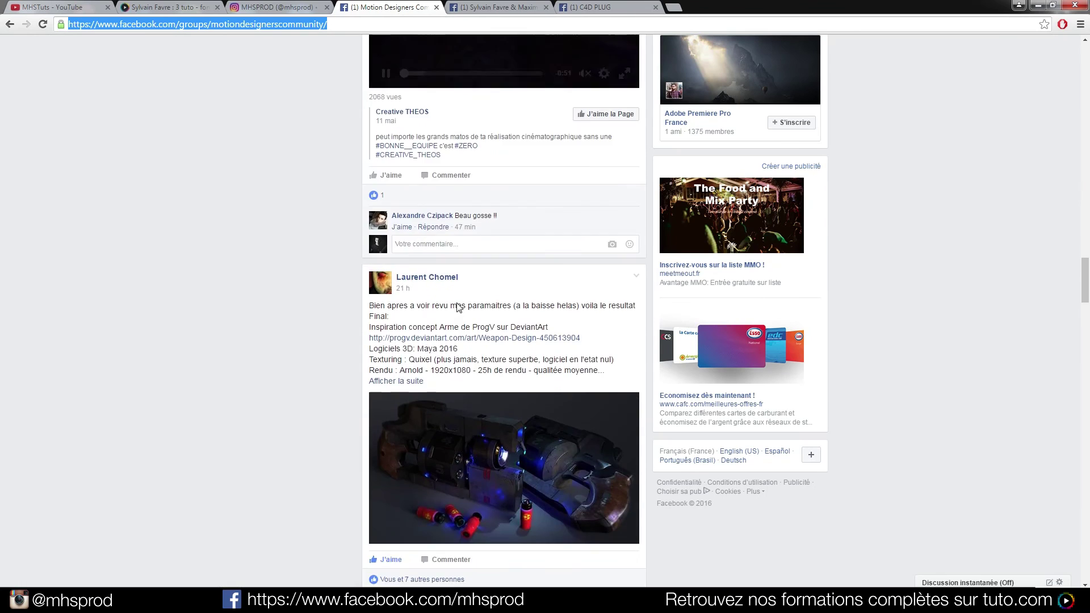
# Look through older member posts in the Motion Designers Community group and return to the group header.
pyautogui.scroll(-5, 457, 302)
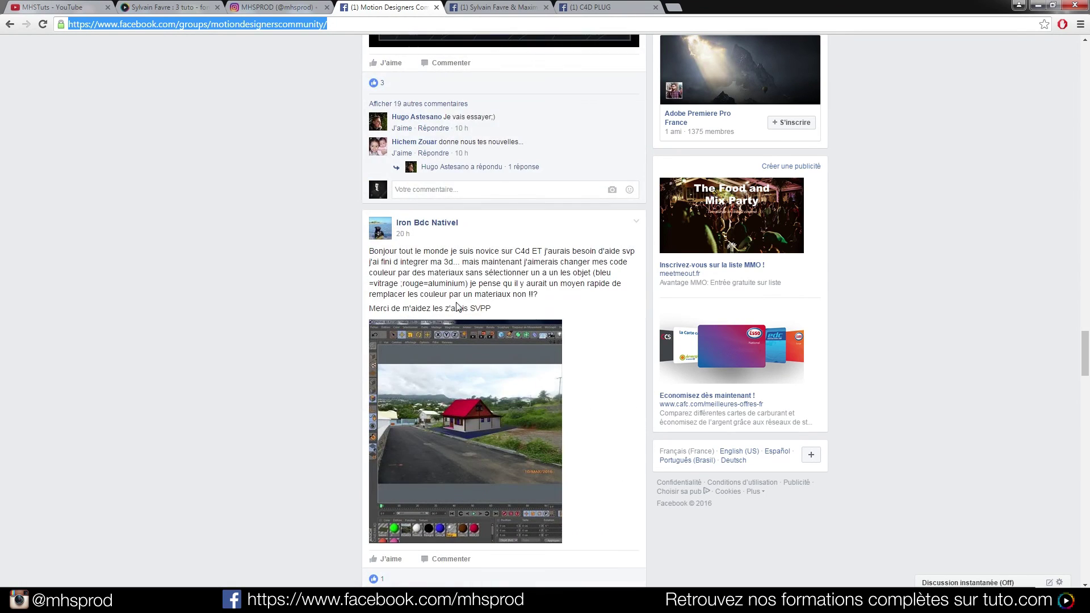
pyautogui.scroll(-10, 457, 295)
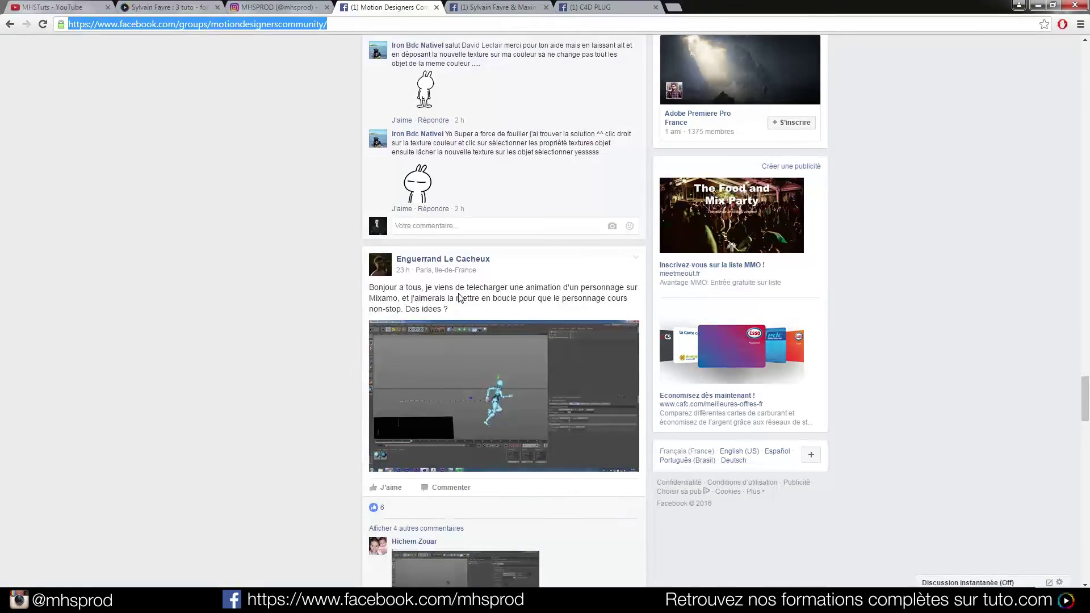
pyautogui.scroll(-18, 459, 297)
pyautogui.scroll(-20, 461, 297)
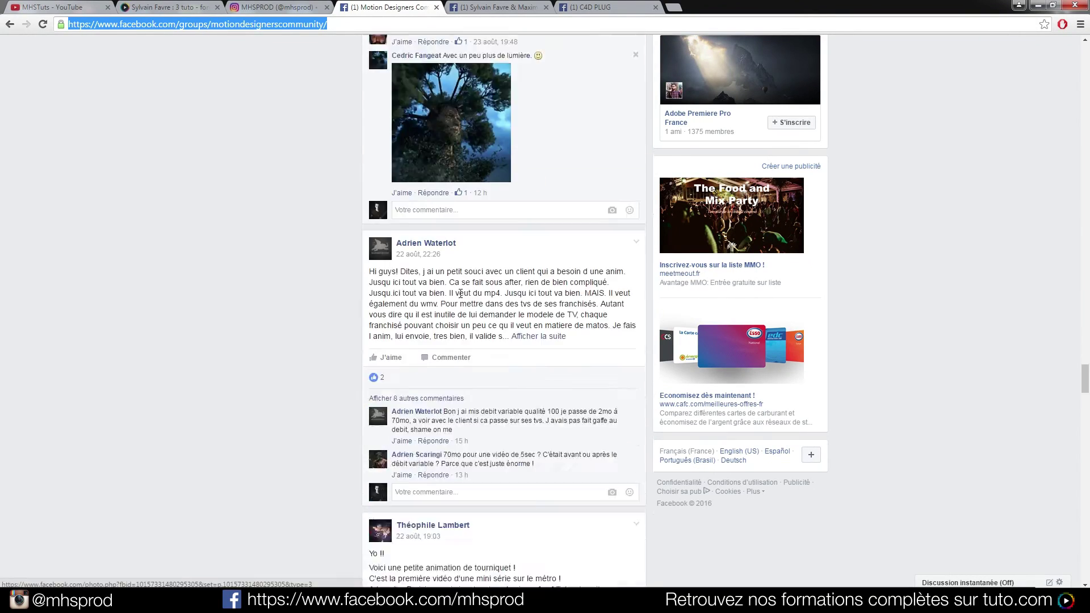
pyautogui.scroll(-15, 461, 294)
pyautogui.scroll(-20, 468, 299)
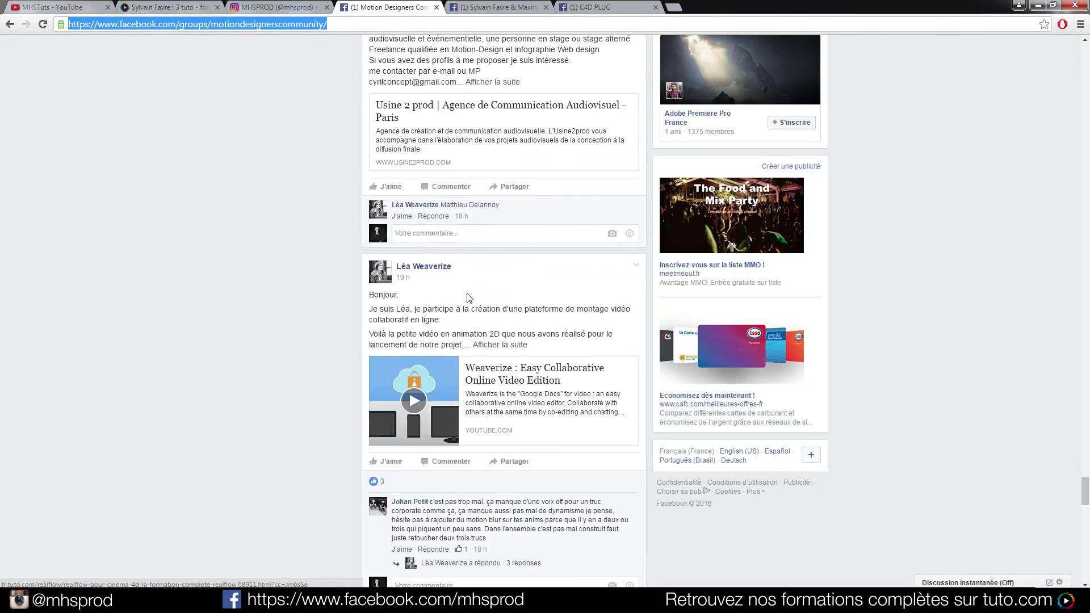
pyautogui.scroll(-20, 468, 298)
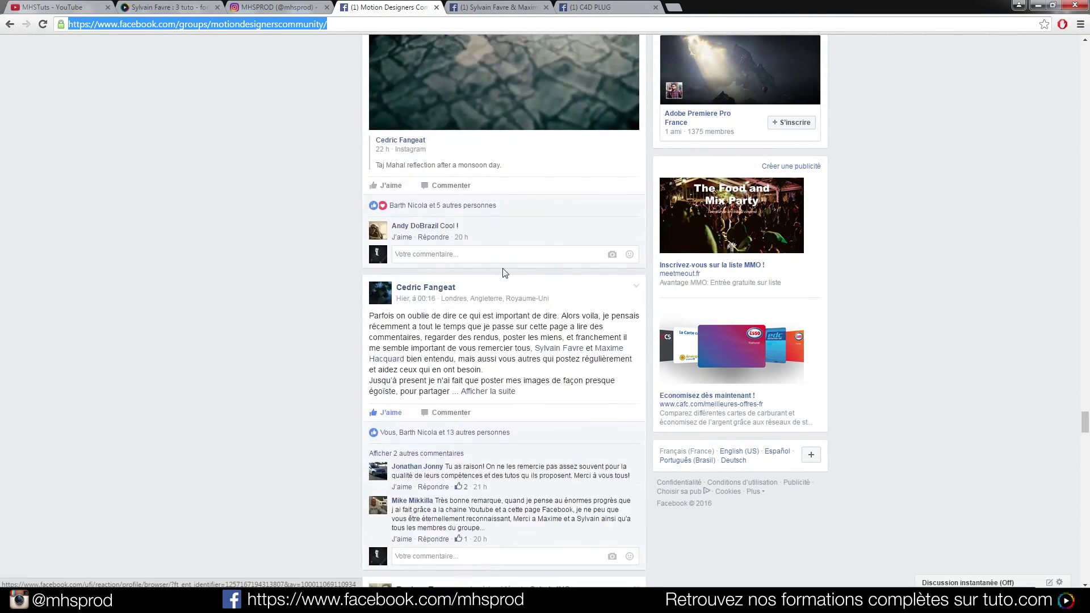
pyautogui.scroll(-20, 483, 284)
pyautogui.scroll(-20, 446, 295)
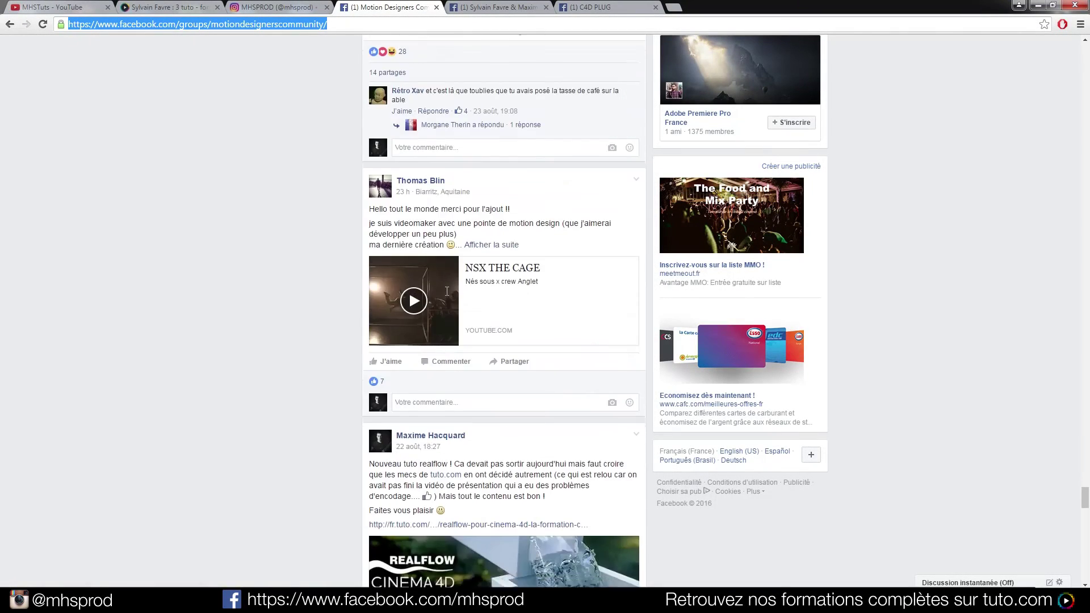
pyautogui.scroll(-5, 447, 292)
pyautogui.click(1084, 253)
pyautogui.moveTo(1082, 255); pyautogui.dragTo(1085, 46)
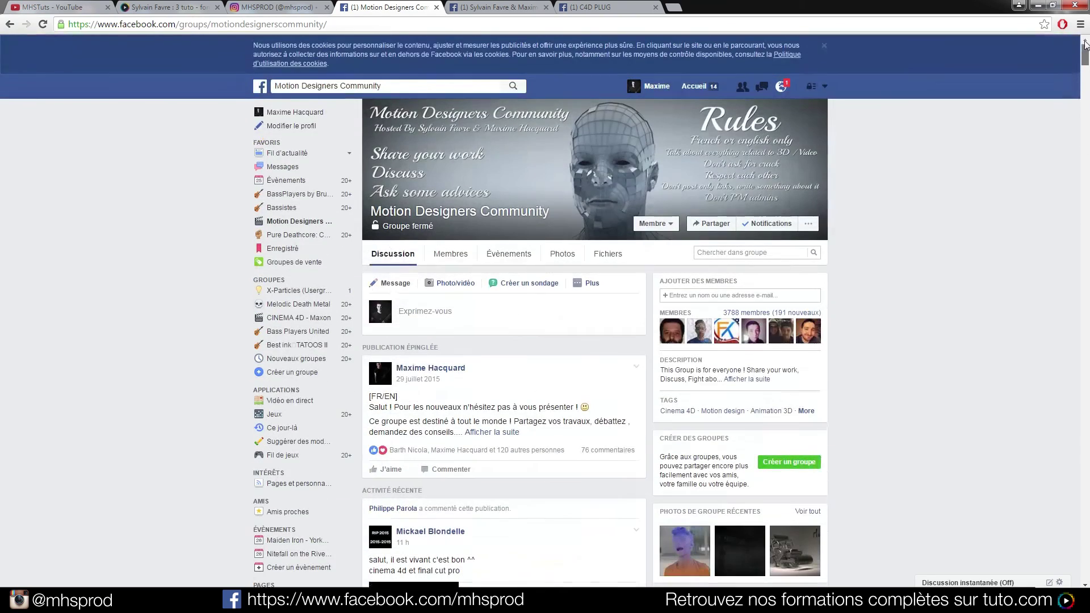
# Look through the posts on the mhsprod Facebook page, return to its header and show the C4D PLUG page.
pyautogui.click(489, 10)
pyautogui.moveTo(419, 187)
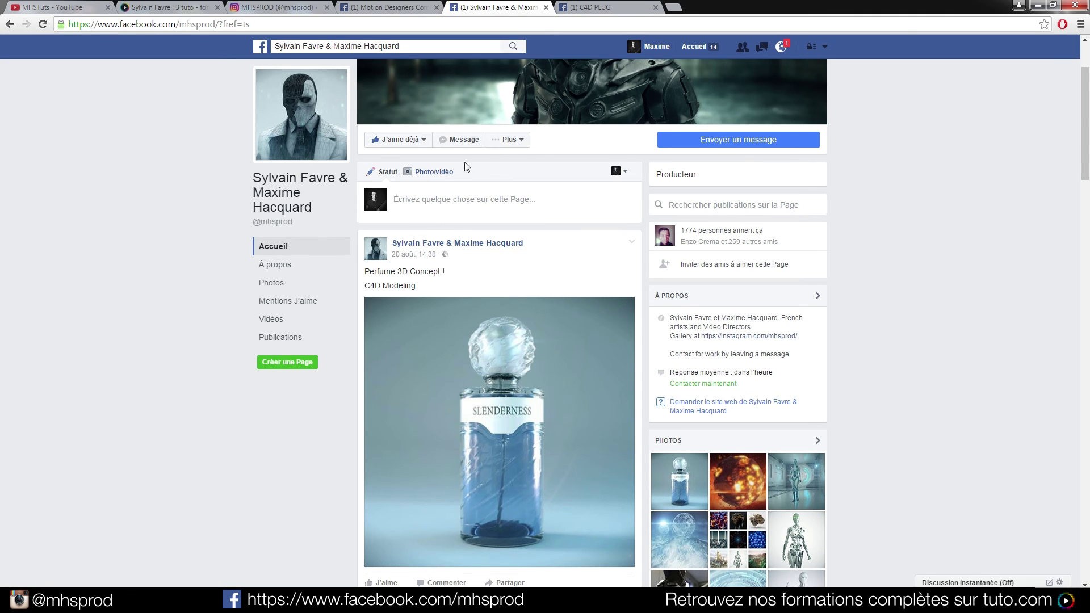
pyautogui.scroll(-9, 568, 234)
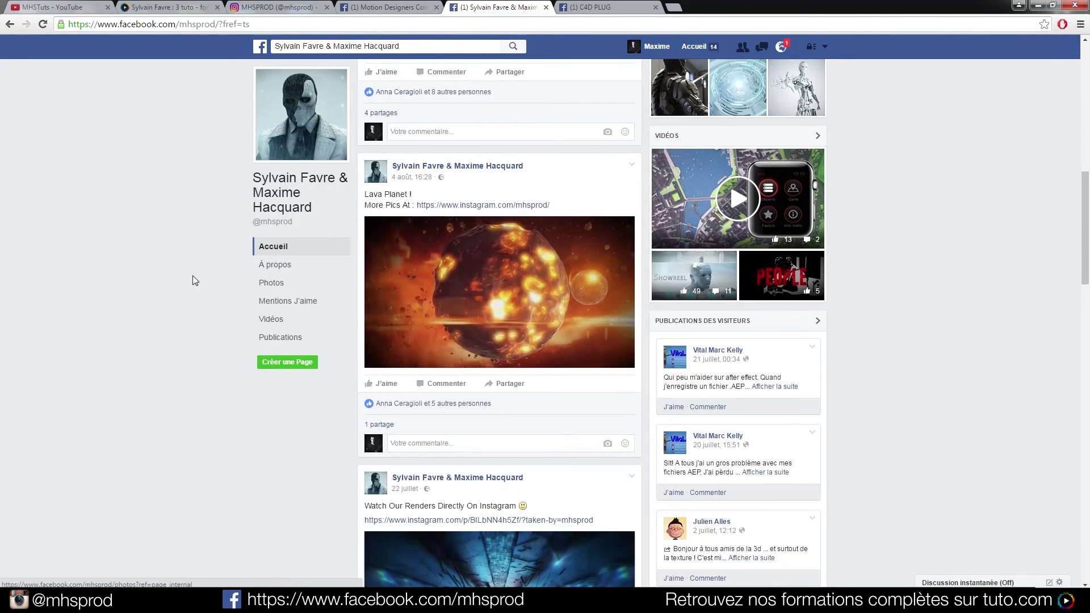
pyautogui.scroll(-15, 233, 266)
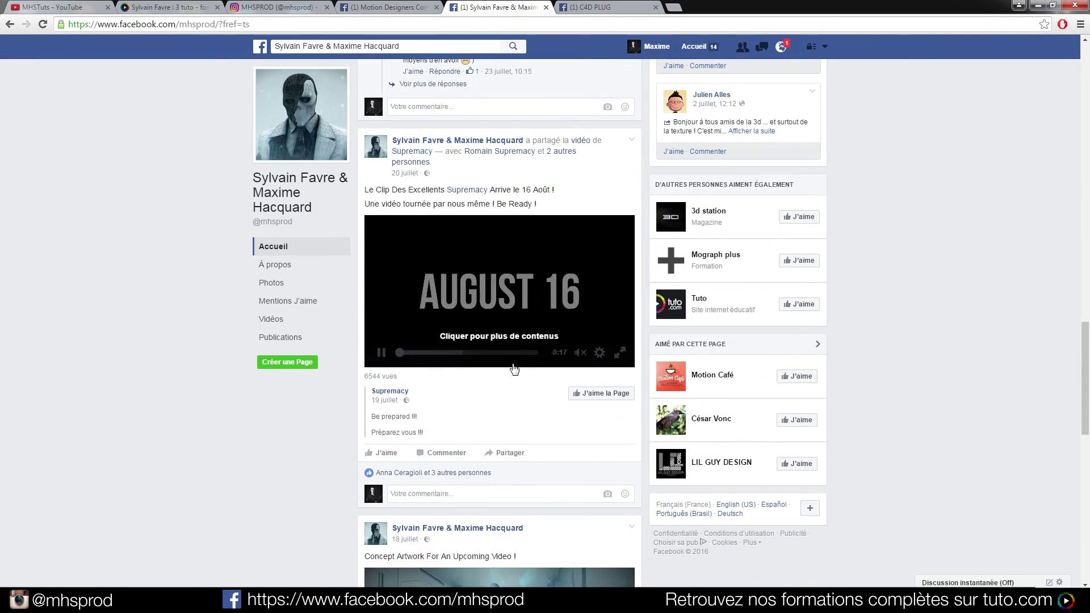
pyautogui.scroll(20, 514, 366)
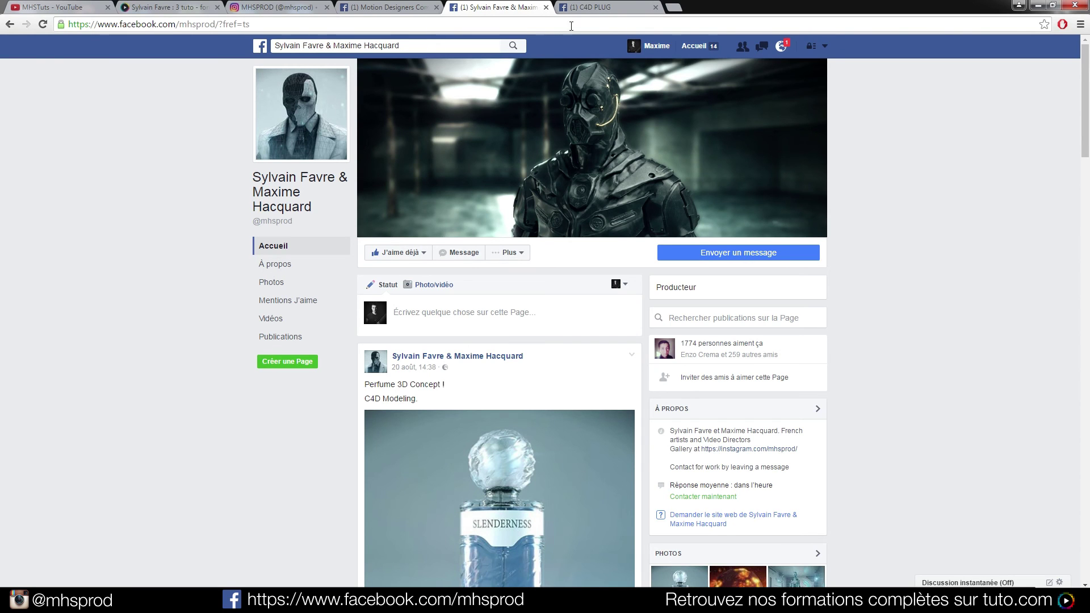
pyautogui.click(599, 7)
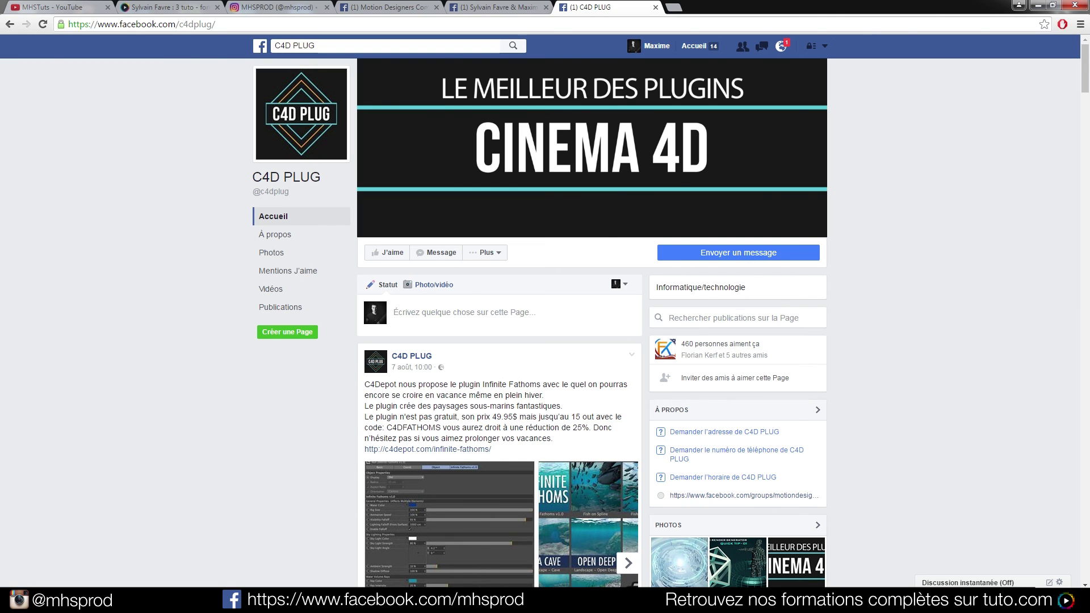
# Show the uploaded videos of the MHSTuts YouTube channel and dismiss the Windows update notification.
pyautogui.click(77, 6)
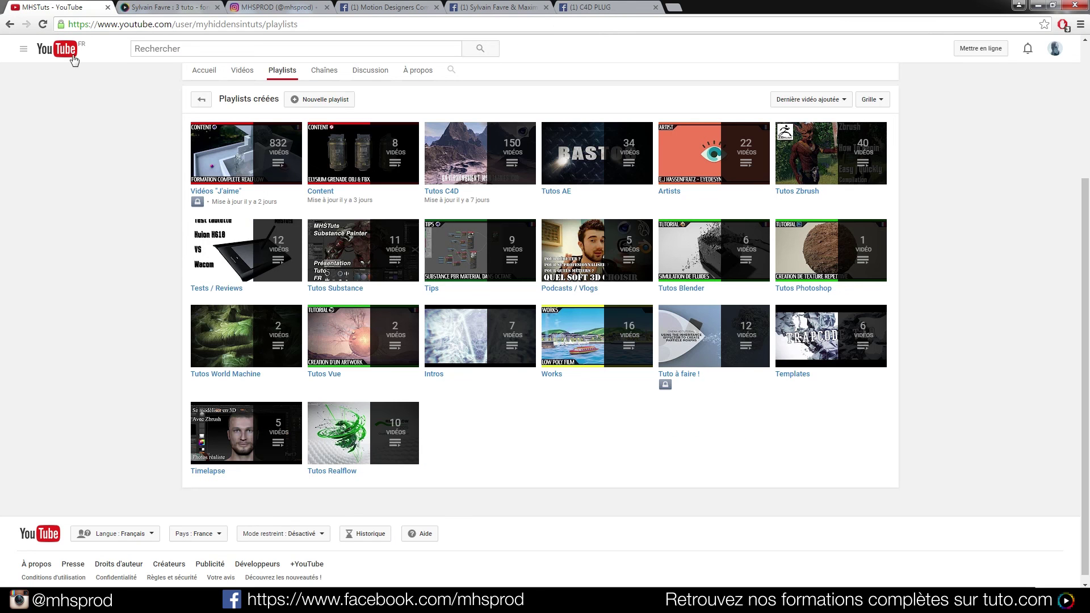
pyautogui.click(248, 79)
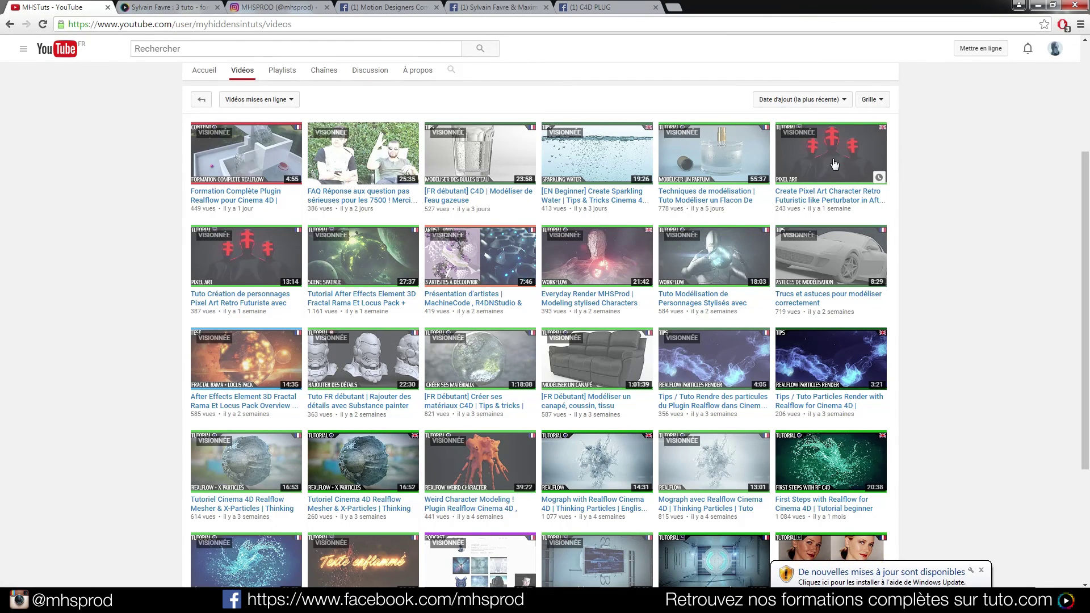
pyautogui.click(982, 570)
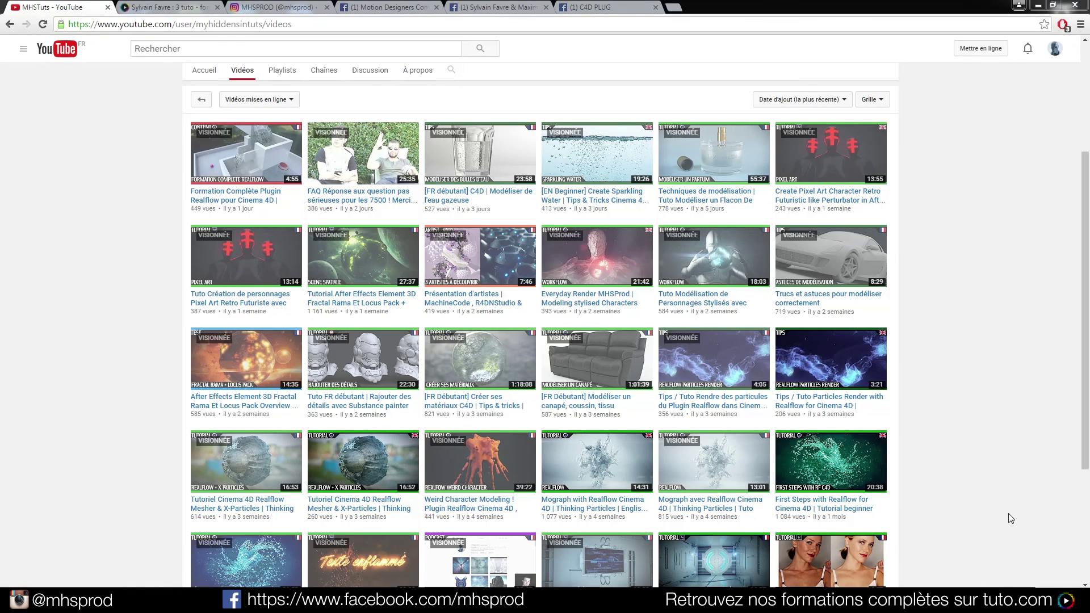